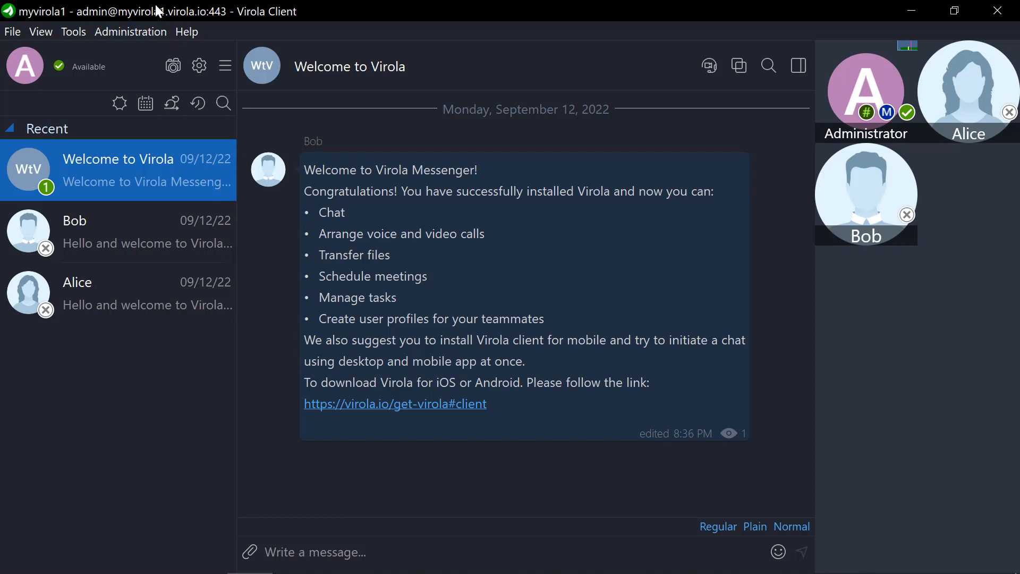
# Step: Create a new user account from user management, entering its user name and password
pyautogui.click(142, 33)
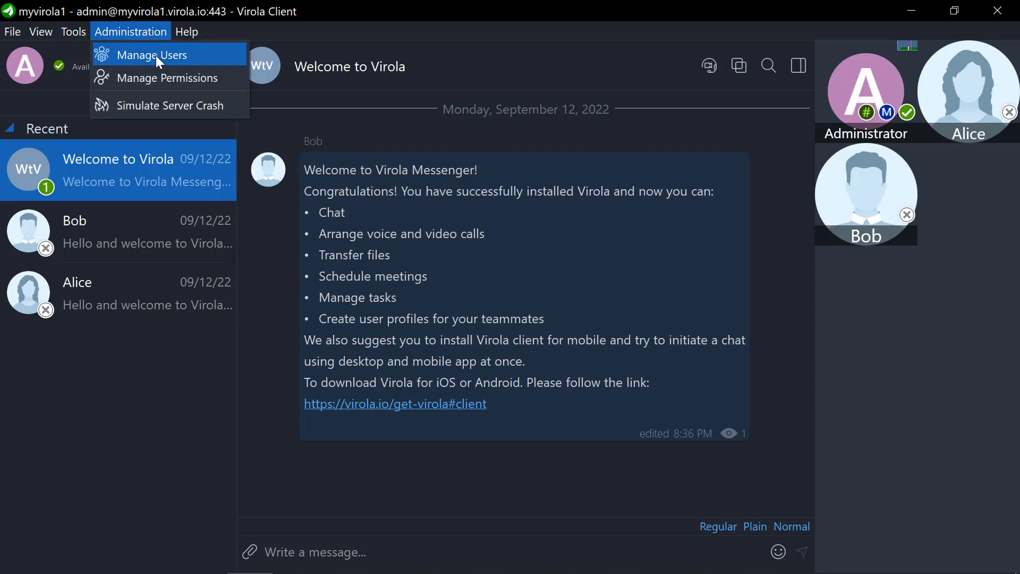
pyautogui.click(155, 55)
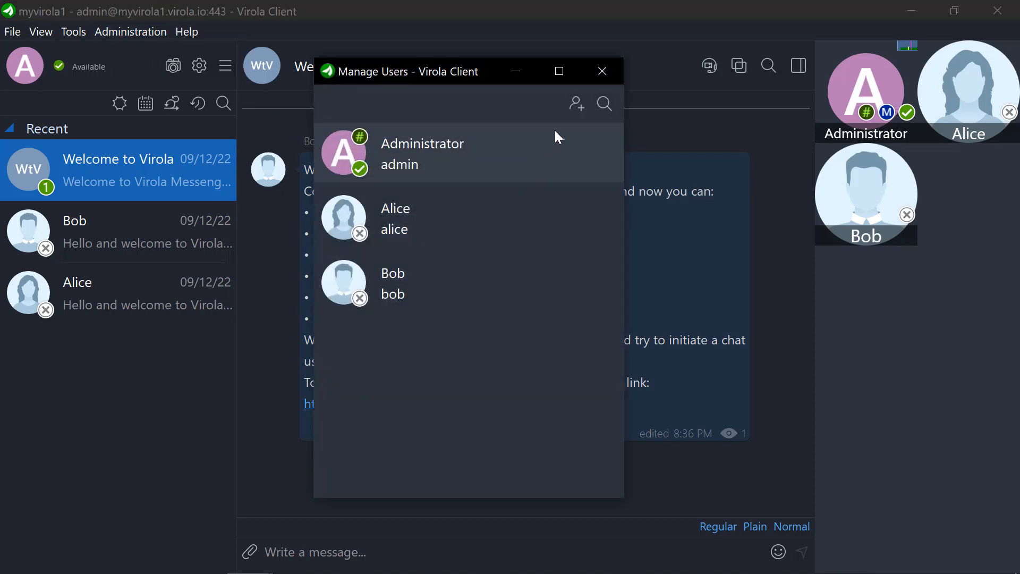
pyautogui.click(576, 106)
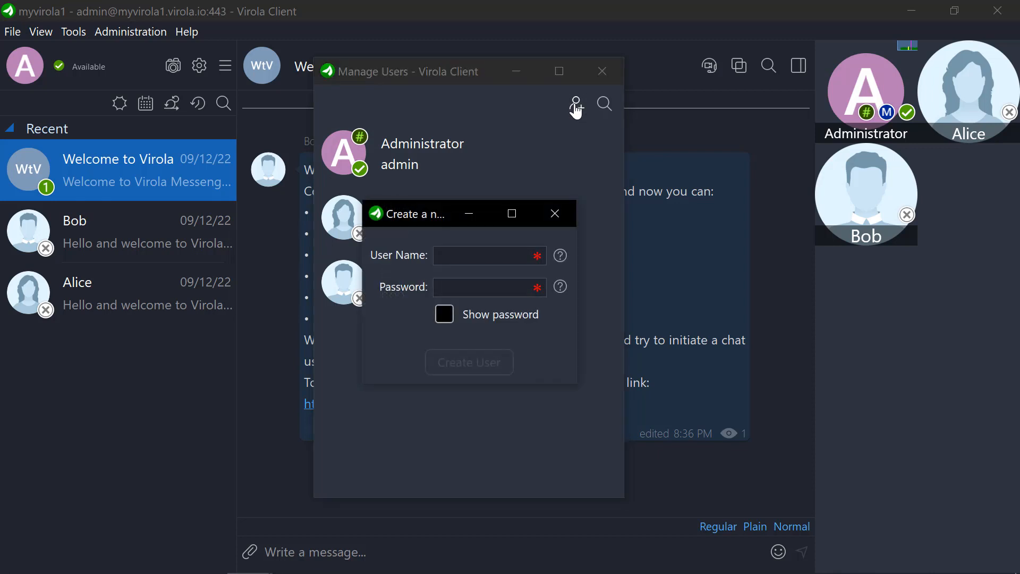
pyautogui.write('monica')
pyautogui.click(487, 283)
pyautogui.write('•••••')
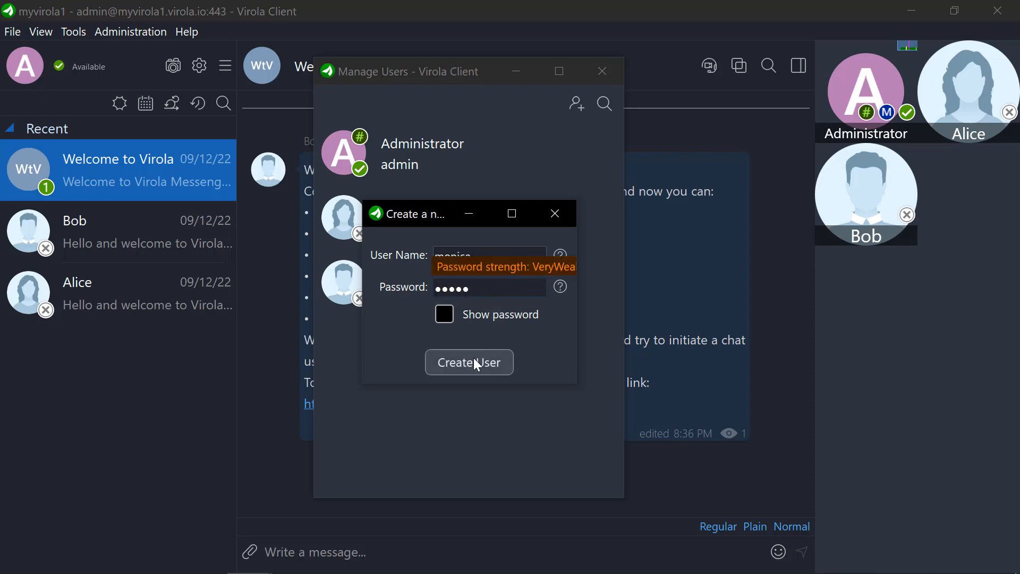
pyautogui.click(477, 361)
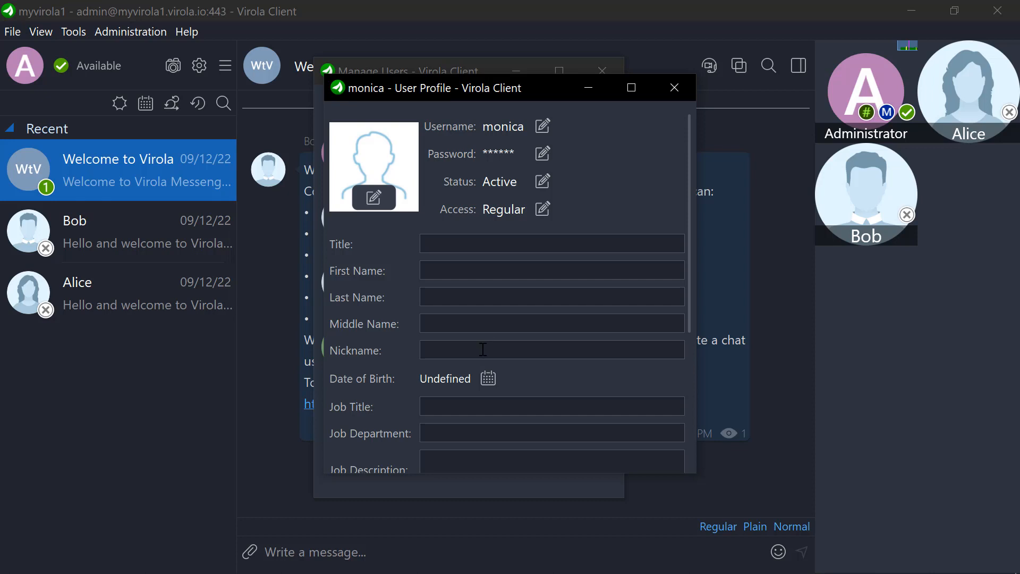
# Step: View the username and password change dialogs of the new user's profile, closing each without saving
pyautogui.click(541, 128)
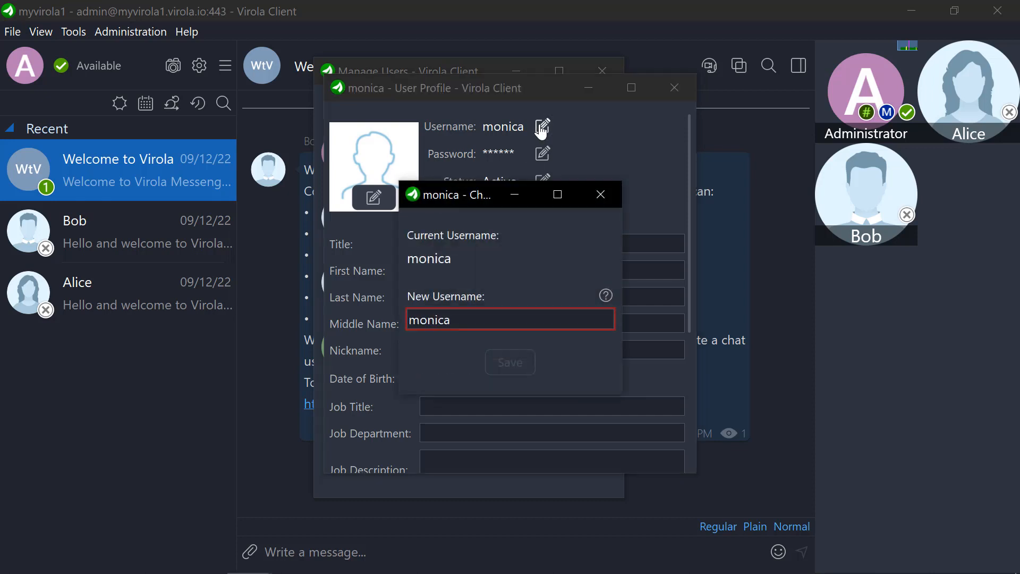
pyautogui.click(612, 197)
pyautogui.click(543, 154)
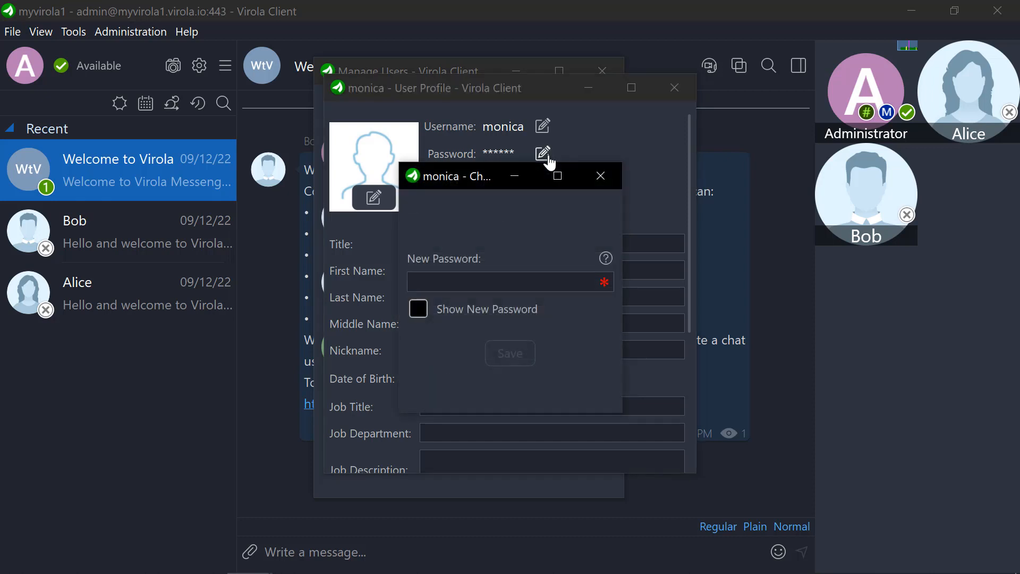
pyautogui.click(604, 180)
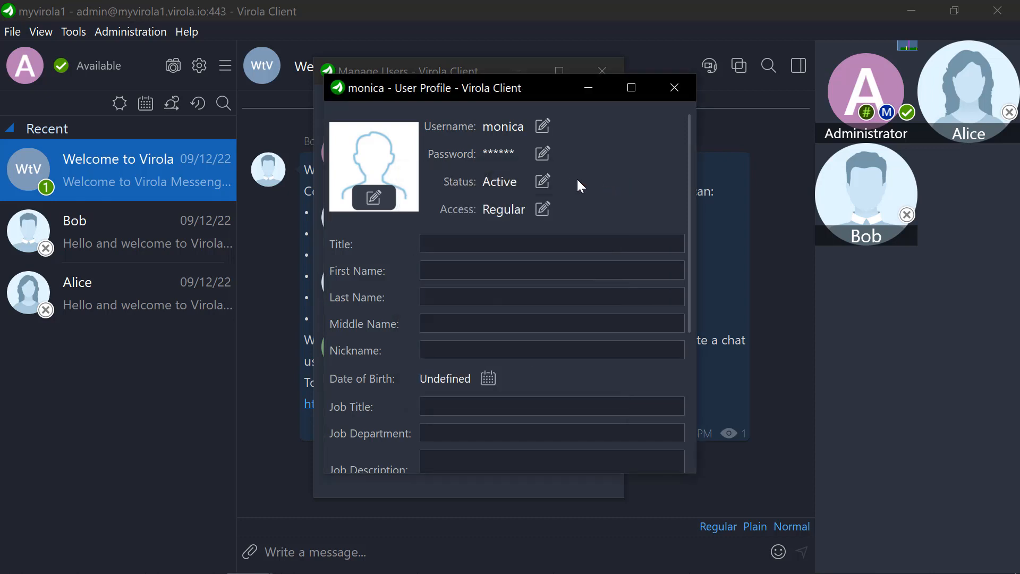
# Step: View the user suspension and "Admin" role confirmations from the profile's Status and Access settings, cancelling both
pyautogui.click(541, 181)
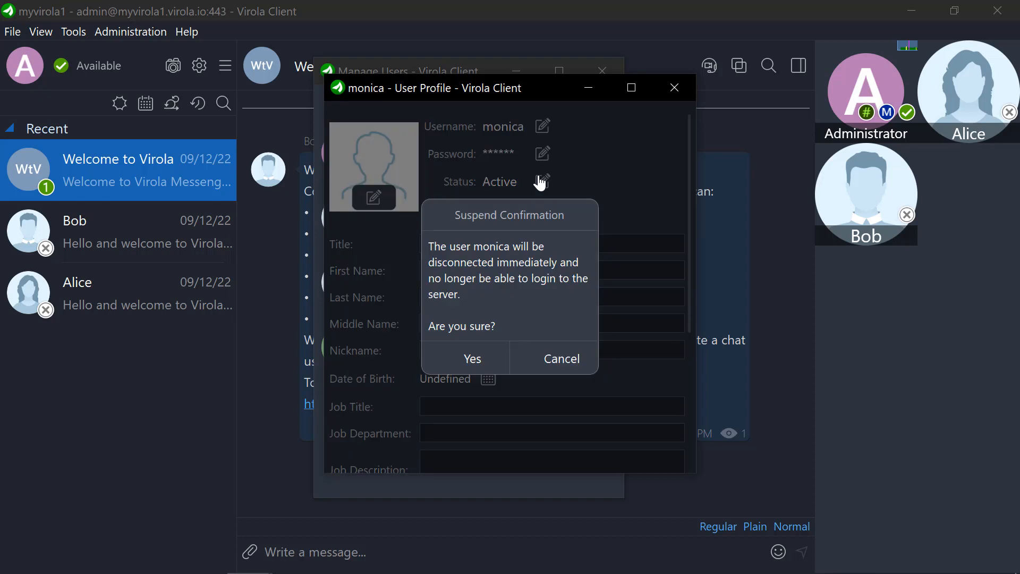
pyautogui.click(576, 360)
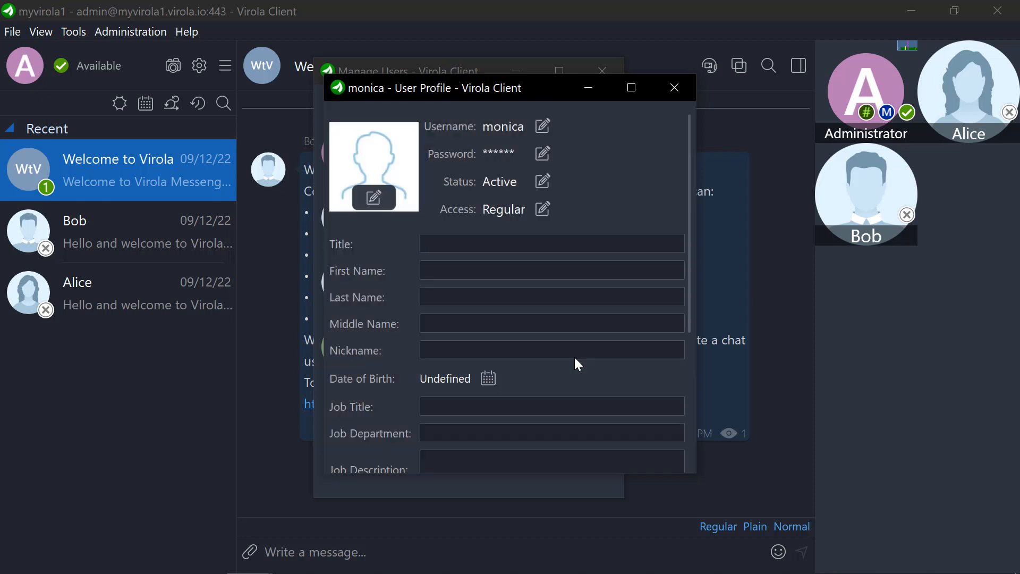
pyautogui.click(543, 210)
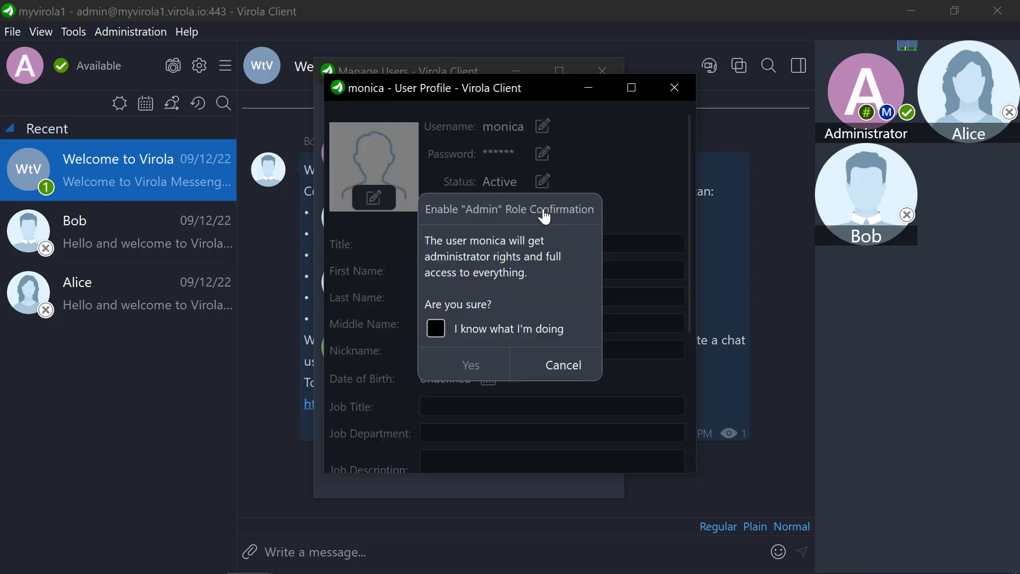
pyautogui.click(575, 366)
# Step: Load 6image.jpg from the Team profile pics folder into the new user's picture editor
pyautogui.click(390, 205)
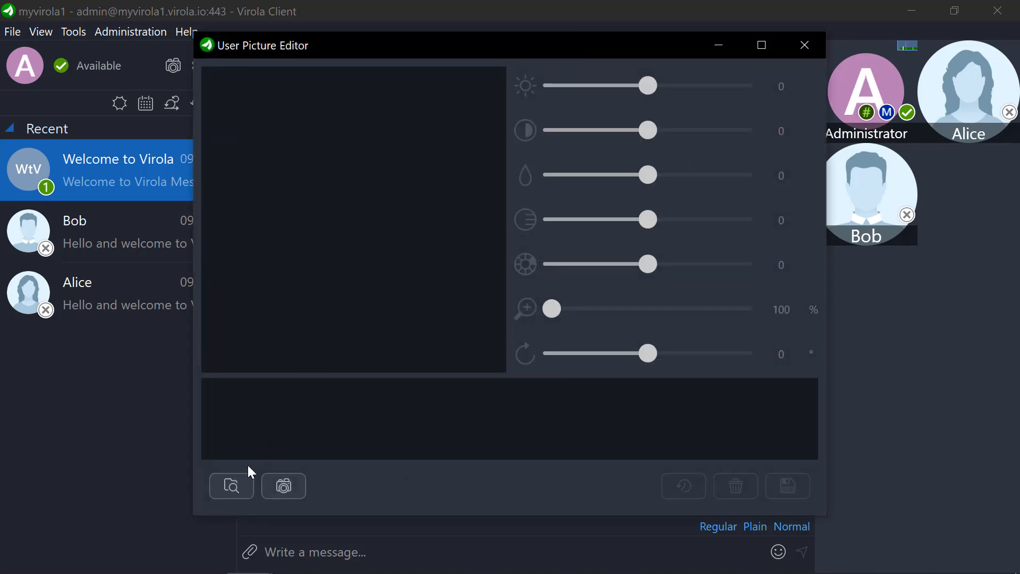
pyautogui.click(232, 486)
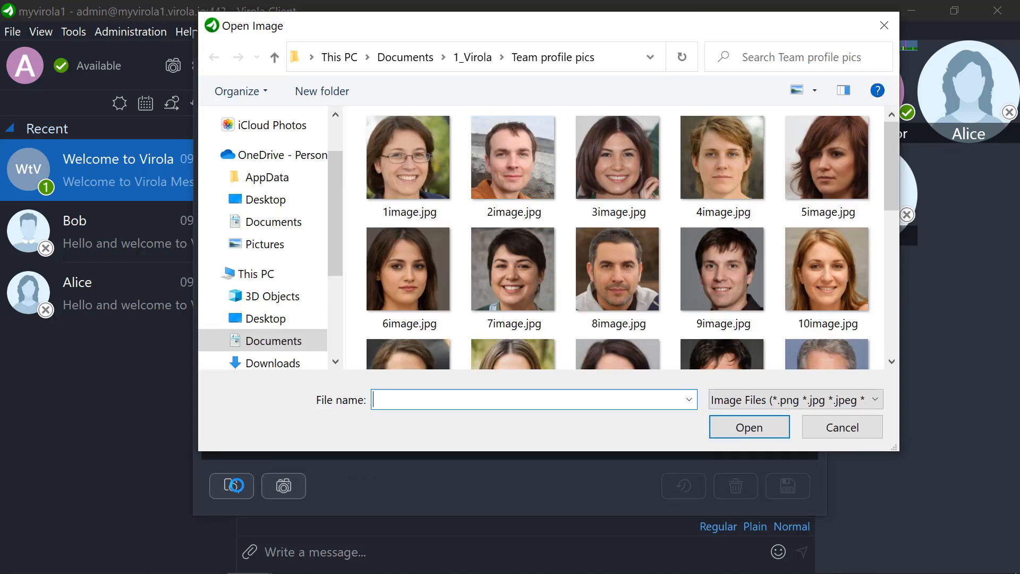
pyautogui.click(393, 276)
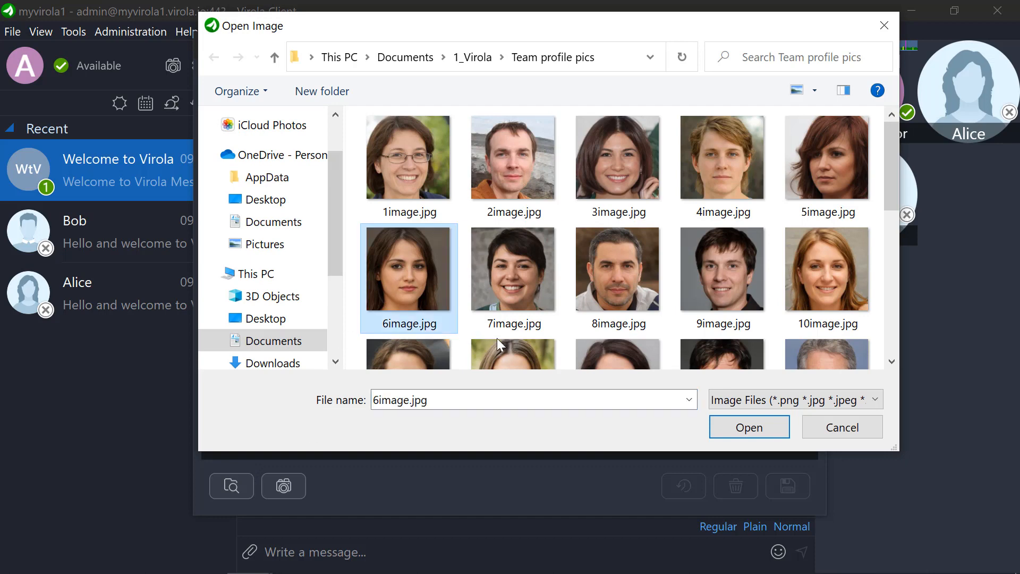
pyautogui.click(771, 423)
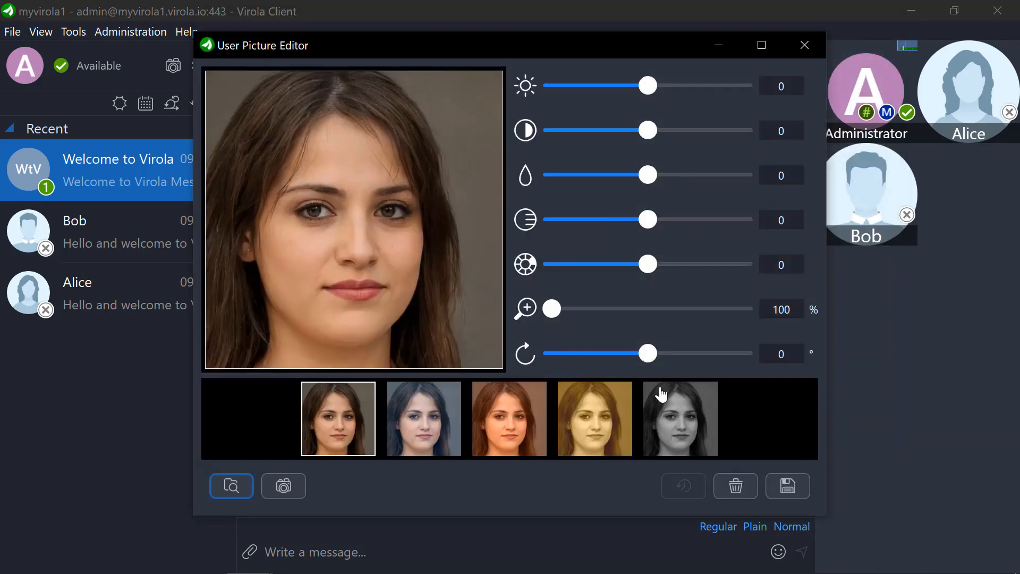
# Step: Try the blue, orange and yellow colour filters on the picture, and return to the unfiltered version
pyautogui.click(443, 425)
pyautogui.click(498, 428)
pyautogui.click(573, 428)
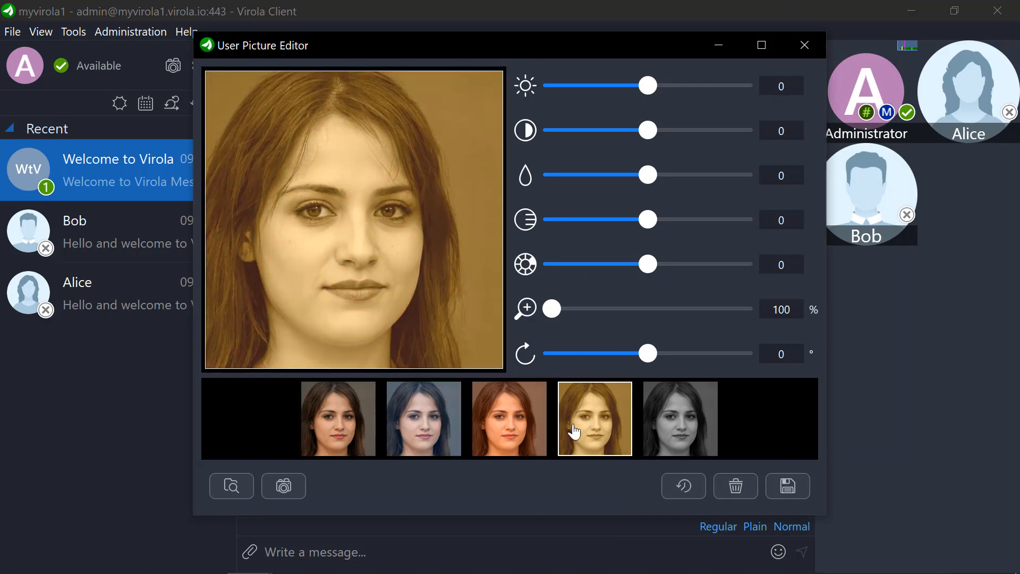
pyautogui.click(333, 424)
# Step: Set the picture's brightness to 1, save it as the user's profile picture and close the editor
pyautogui.moveTo(642, 86)
pyautogui.mouseDown()
pyautogui.moveTo(659, 88)
pyautogui.moveTo(645, 88)
pyautogui.mouseUp()
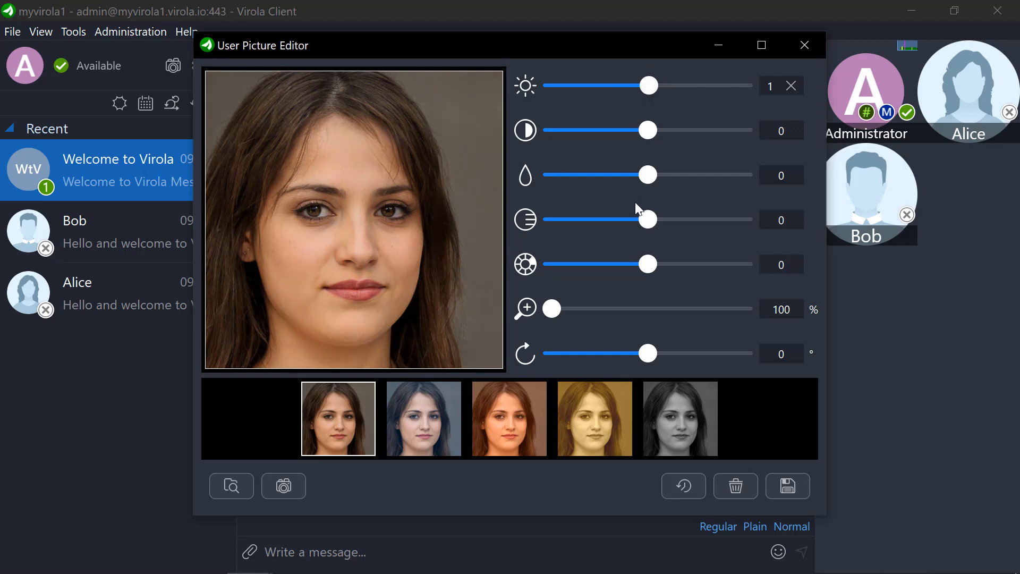
pyautogui.click(780, 489)
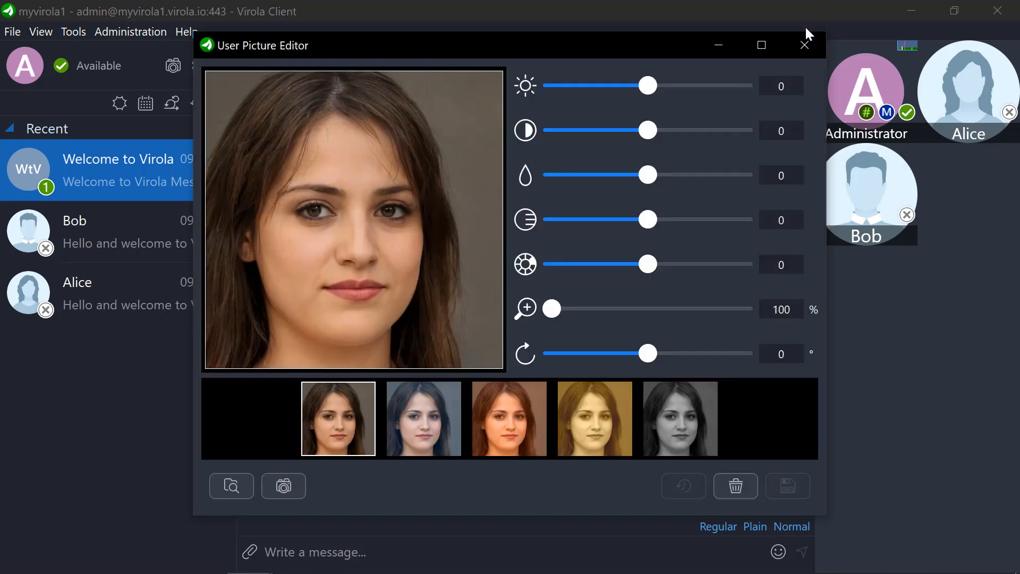
pyautogui.click(805, 47)
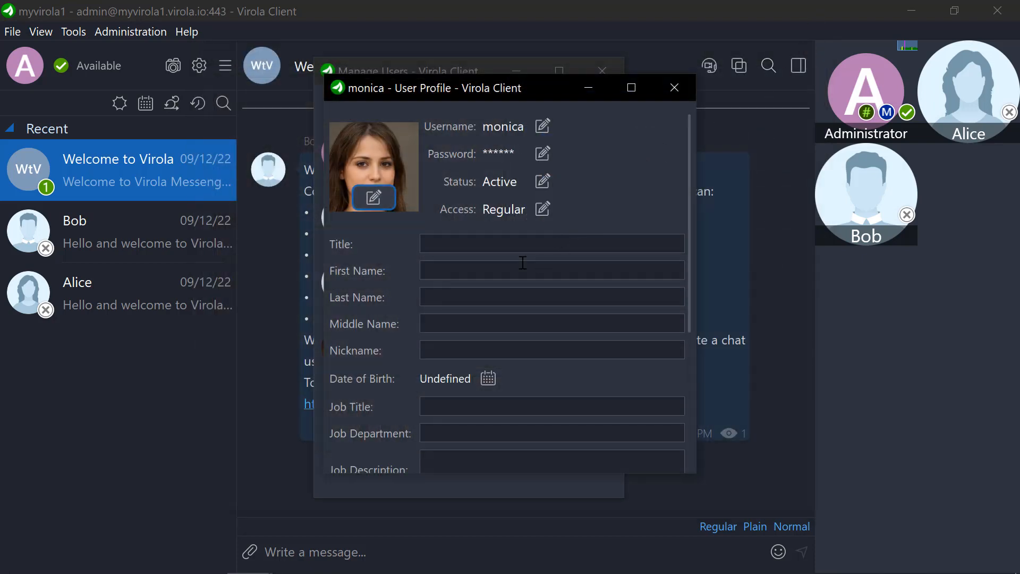
# Step: Enter the user's first name and last name in the profile
pyautogui.click(467, 246)
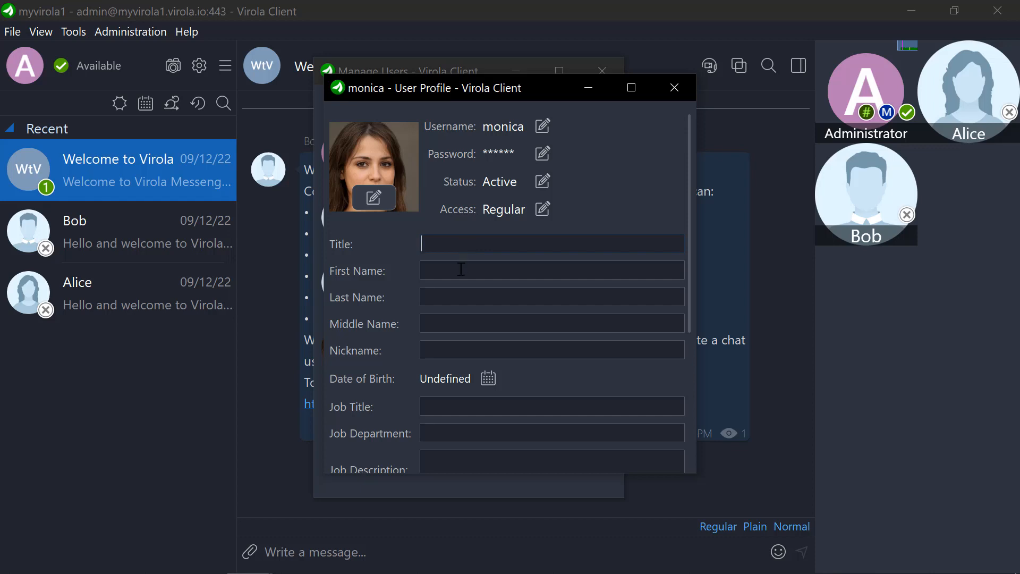
pyautogui.click(461, 269)
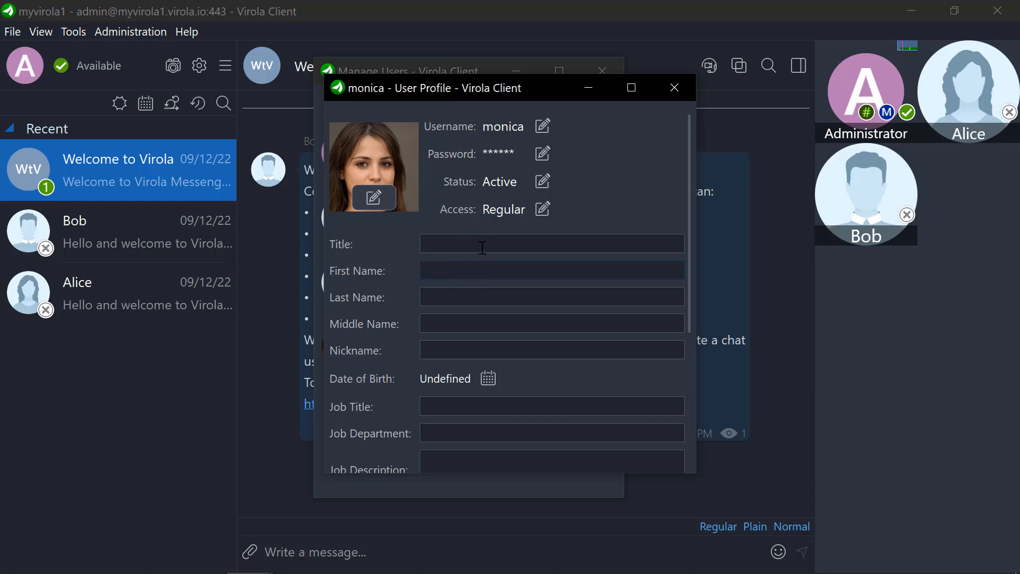
pyautogui.press('Tab')
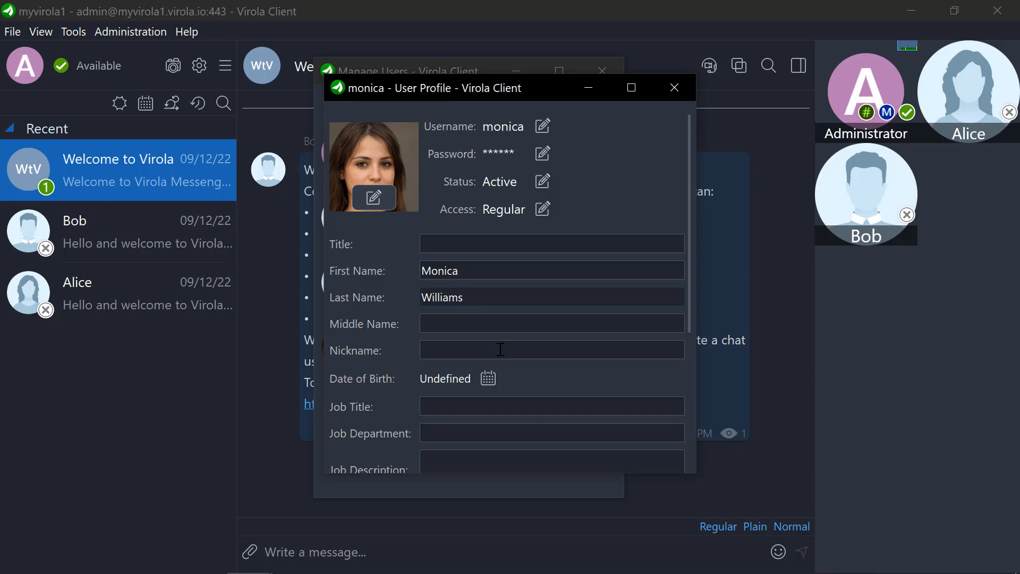
pyautogui.click(501, 350)
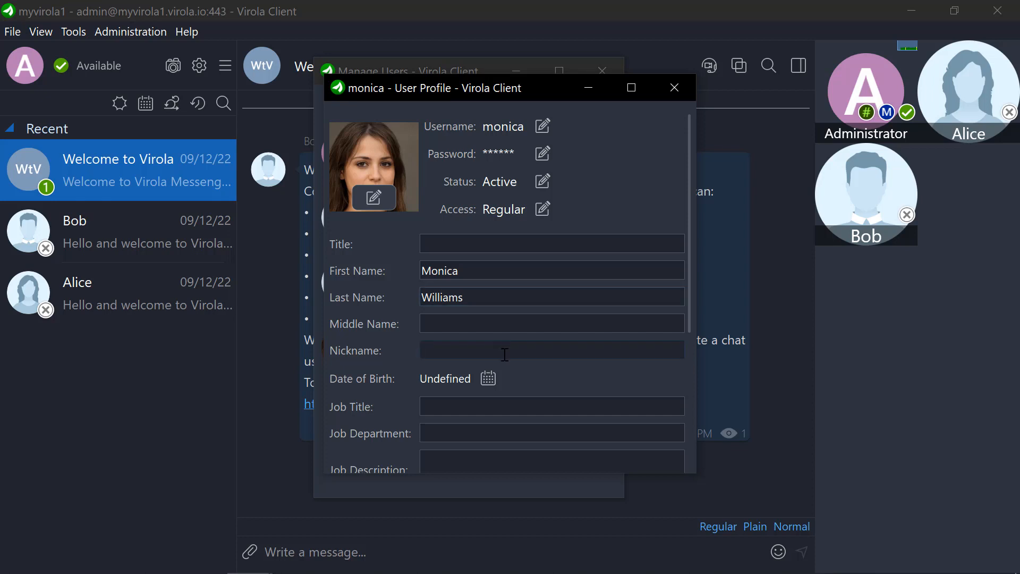
# Step: Set the user's date of birth in the profile by choosing the year, month and day
pyautogui.click(487, 378)
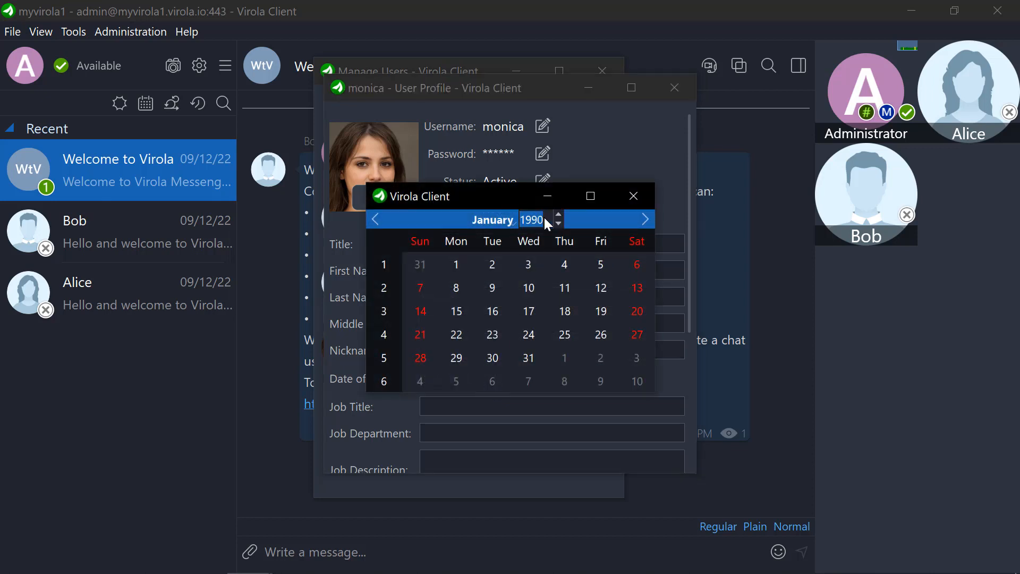
pyautogui.click(544, 216)
pyautogui.write('1985')
pyautogui.click(499, 219)
pyautogui.click(509, 334)
pyautogui.click(532, 334)
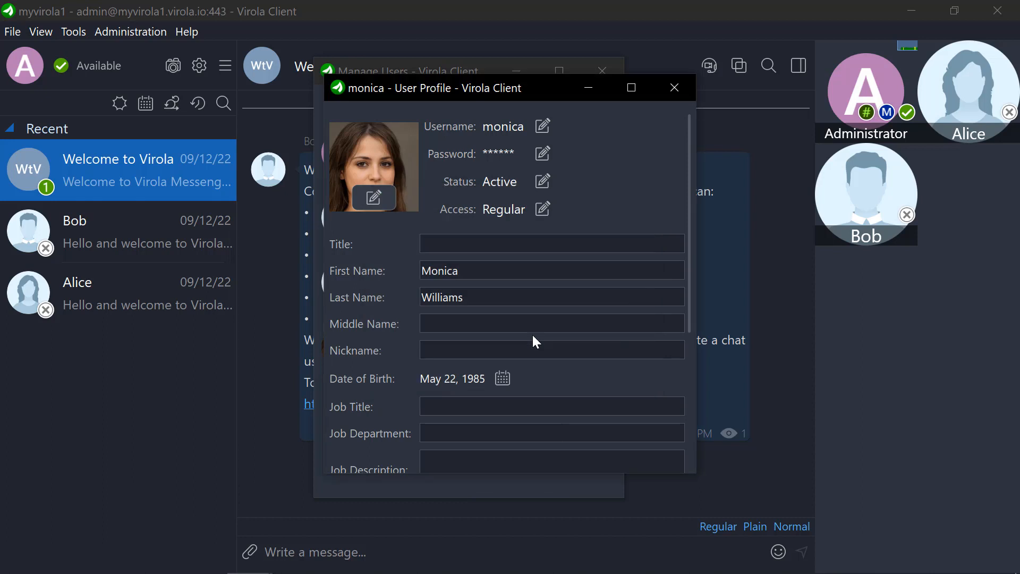
# Step: Enter Marketing as the user's job department
pyautogui.scroll(-1, 528, 343)
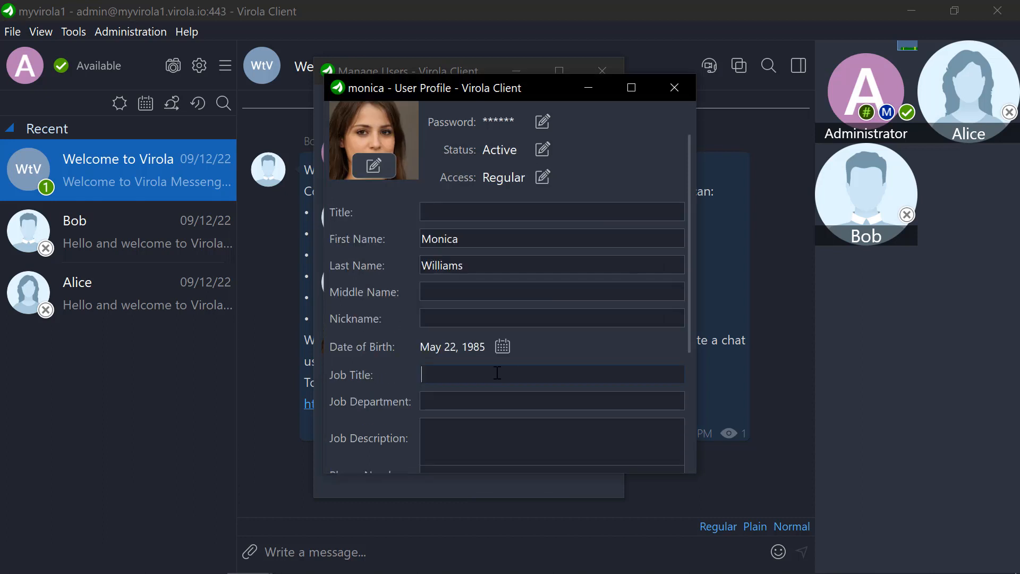
pyautogui.click(507, 403)
pyautogui.write('Marketi')
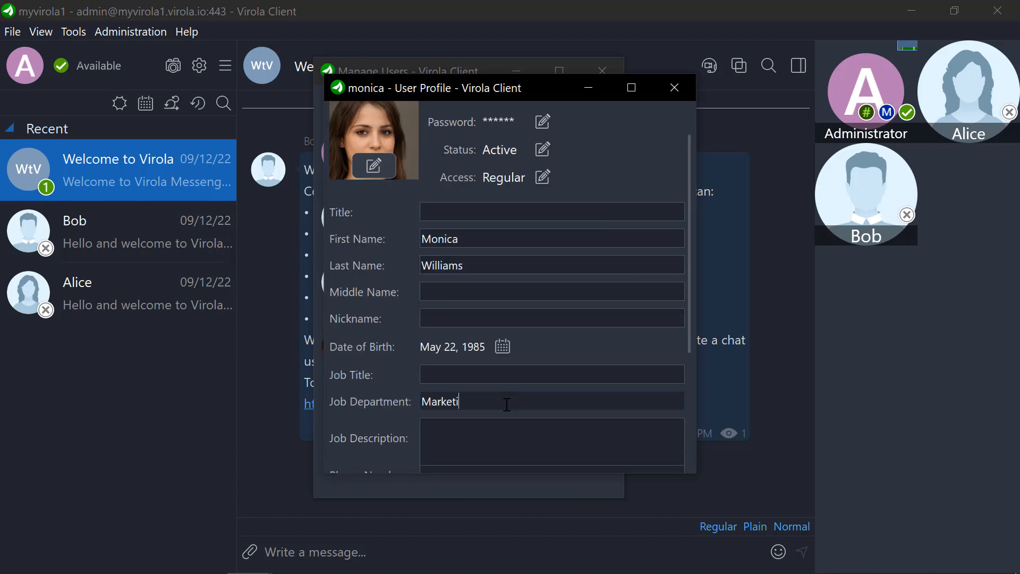
pyautogui.write('ng')
# Step: Leave the remaining contact fields empty, save the user's profile and close it
pyautogui.scroll(-1, 507, 404)
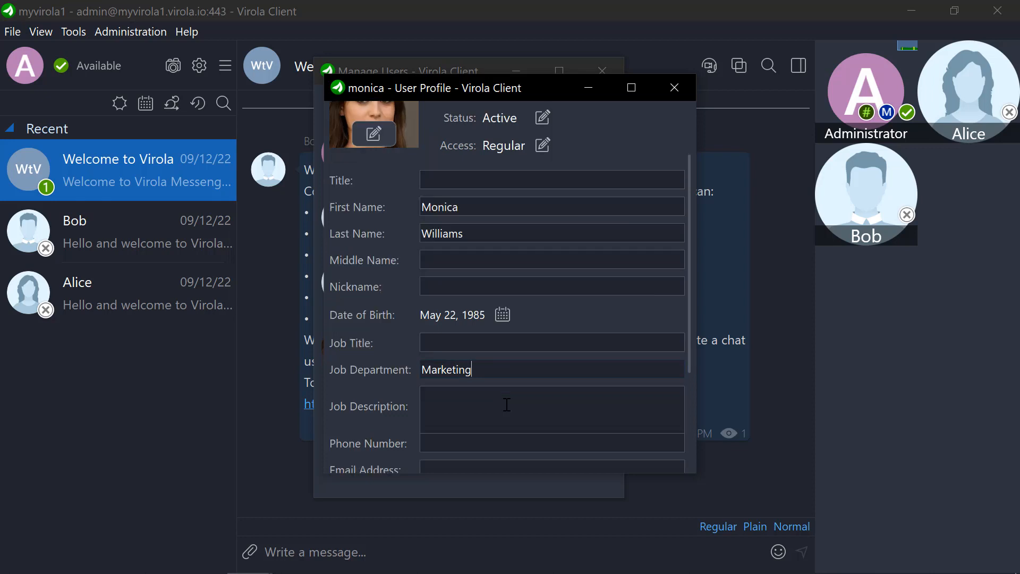
pyautogui.scroll(-1, 506, 403)
pyautogui.click(507, 399)
pyautogui.scroll(-1, 507, 399)
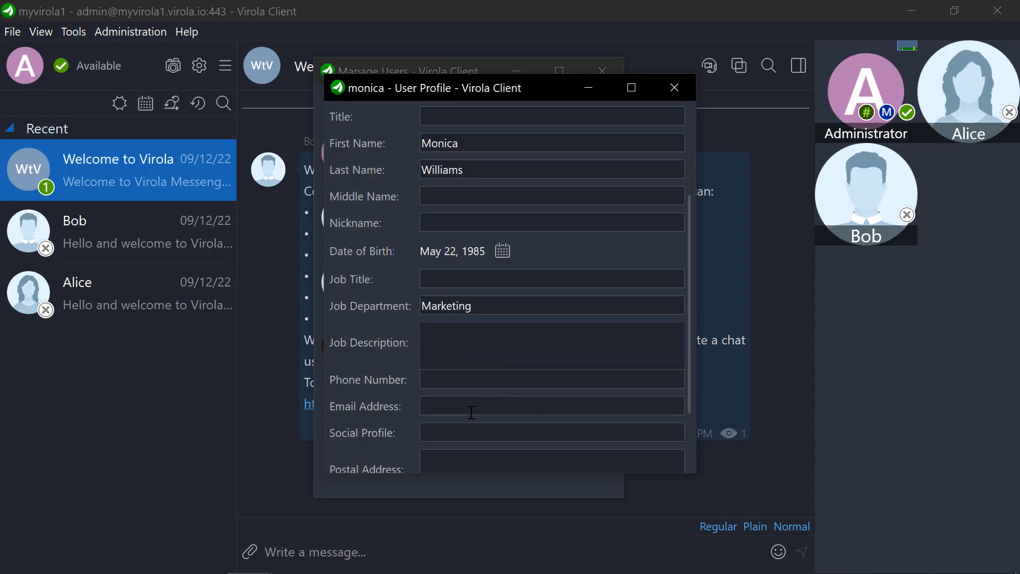
pyautogui.scroll(-1, 470, 414)
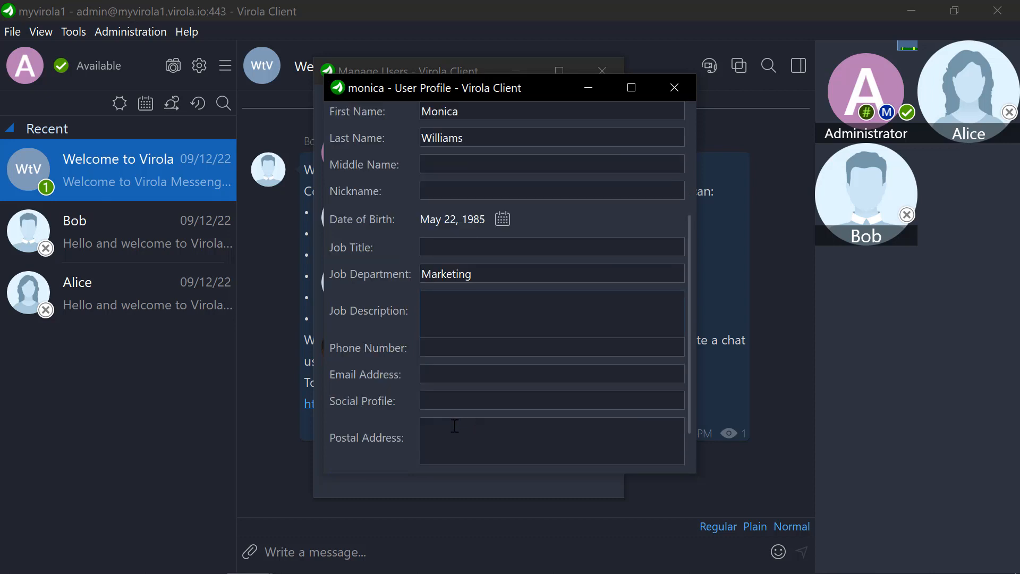
pyautogui.scroll(-1, 467, 433)
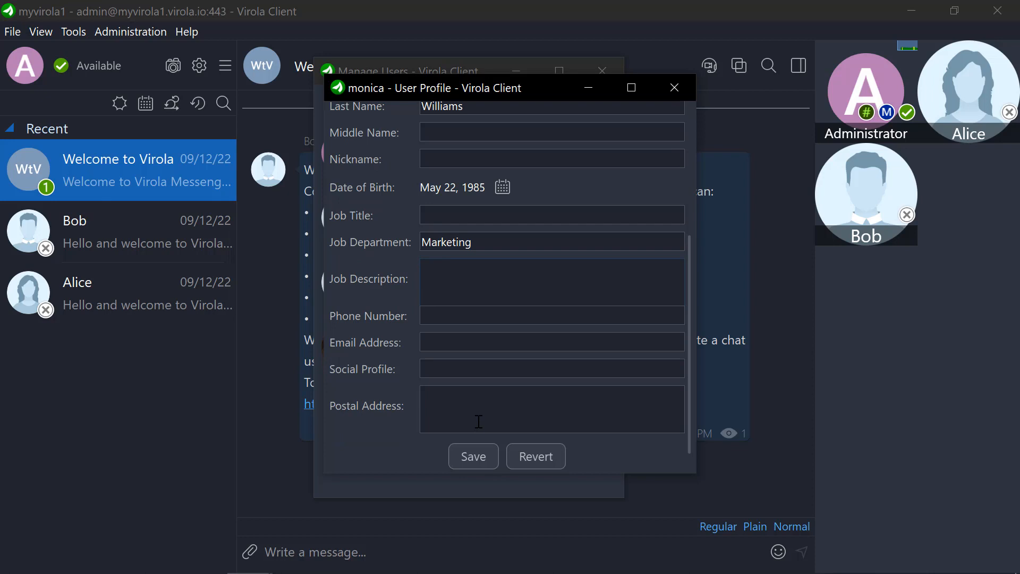
pyautogui.click(474, 456)
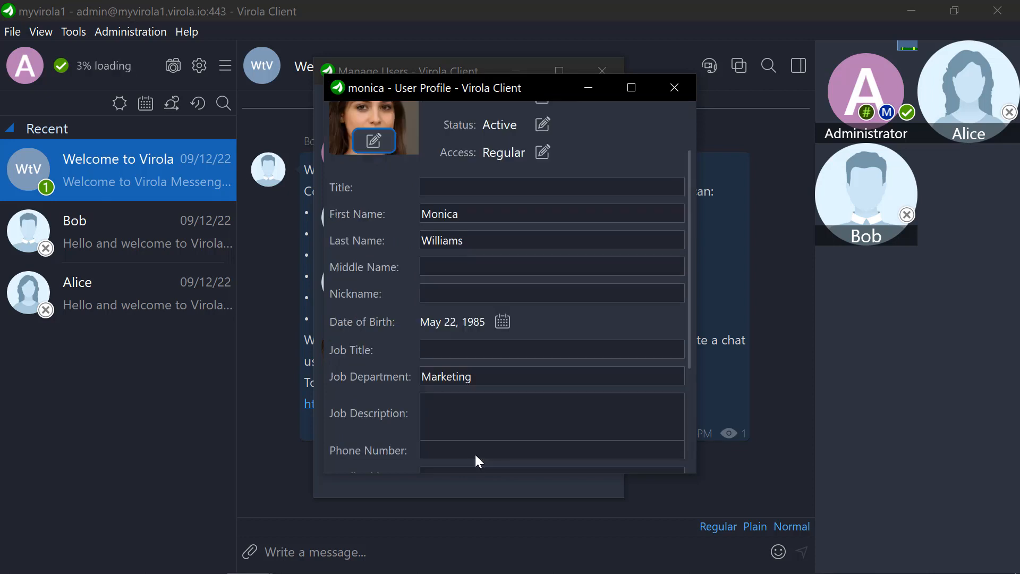
pyautogui.click(674, 89)
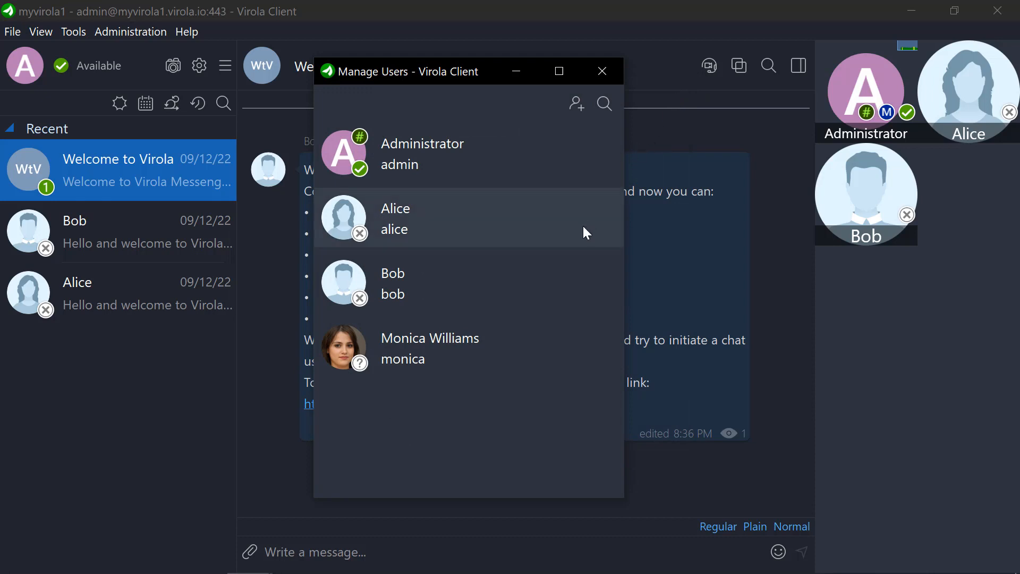
# Step: Review the actions available for the newly created user in the user list, dismiss them without choosing one, and close the list
pyautogui.rightClick(485, 349)
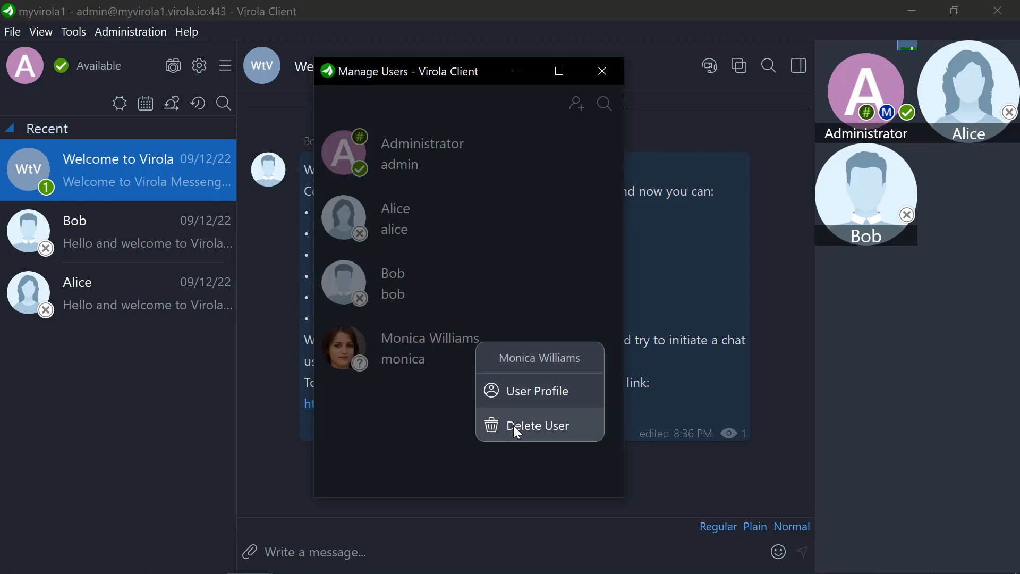
pyautogui.click(439, 412)
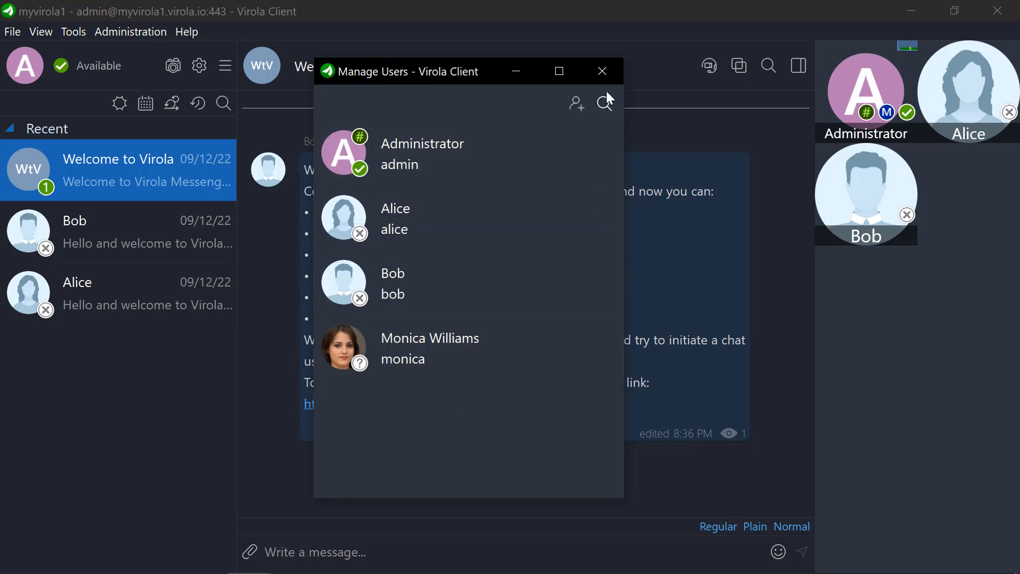
pyautogui.click(612, 74)
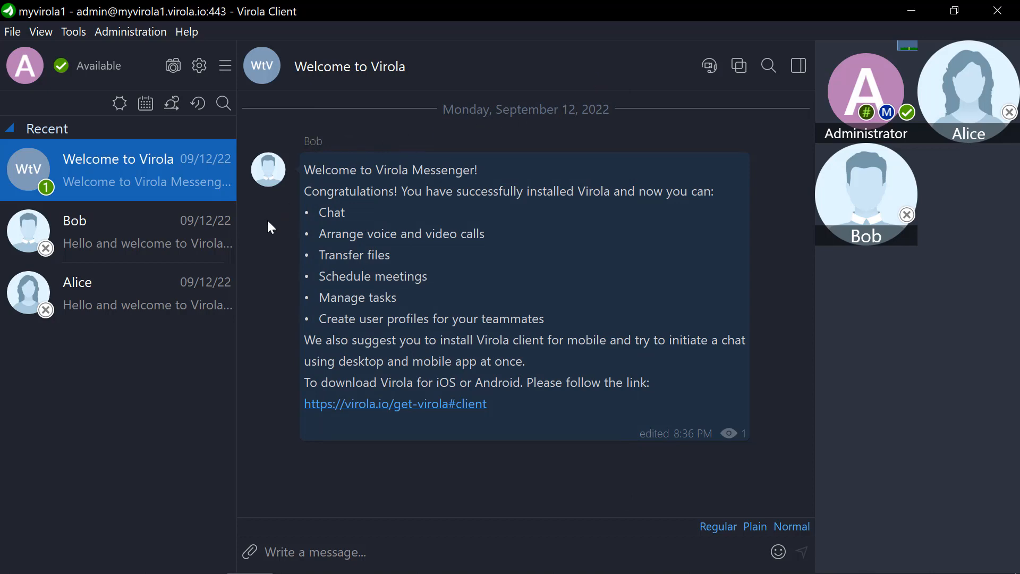
# Step: Look at the login settings for the chat server address and user authentication, and cancel out of the settings
pyautogui.click(196, 73)
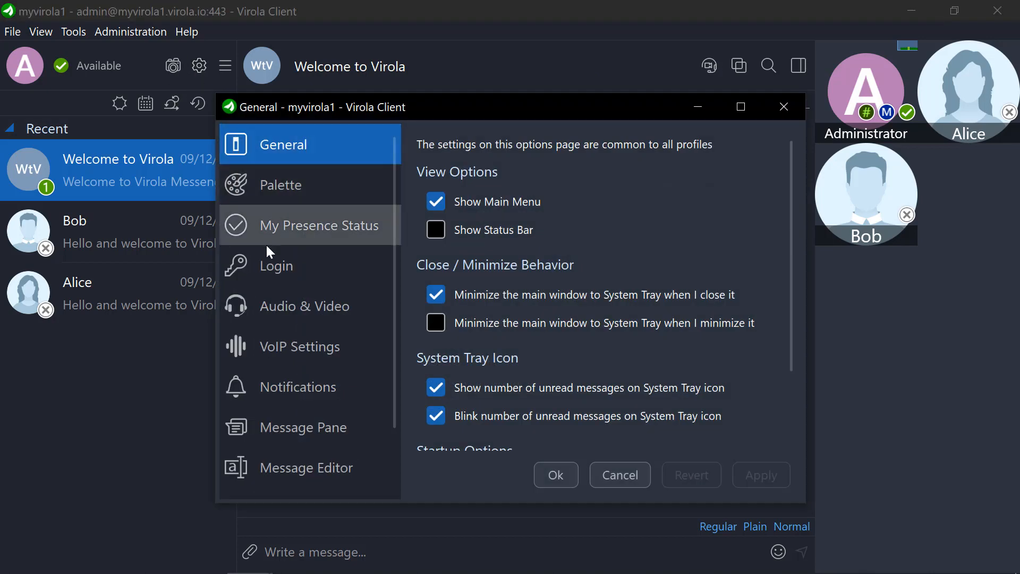
pyautogui.click(276, 264)
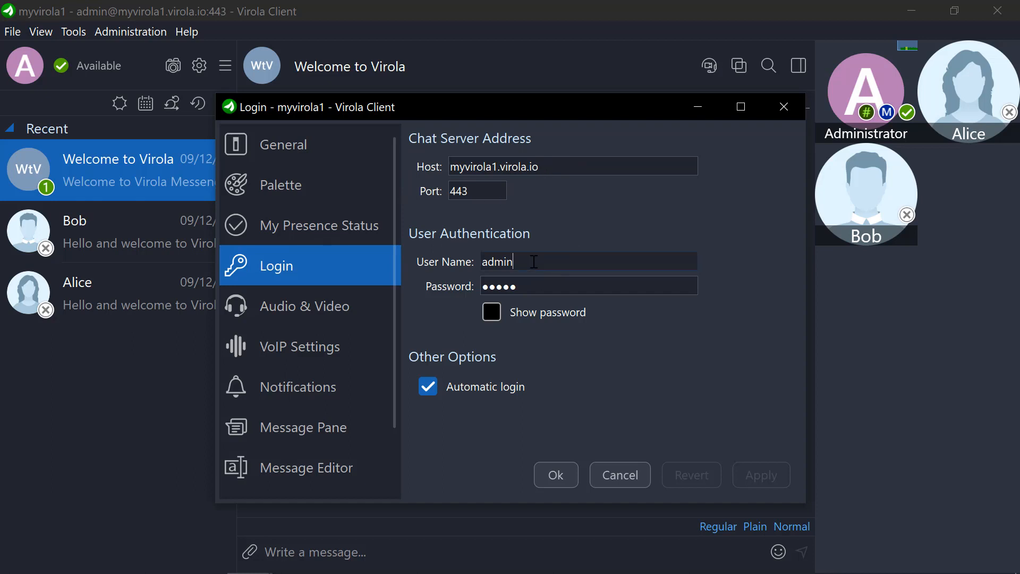
pyautogui.click(620, 475)
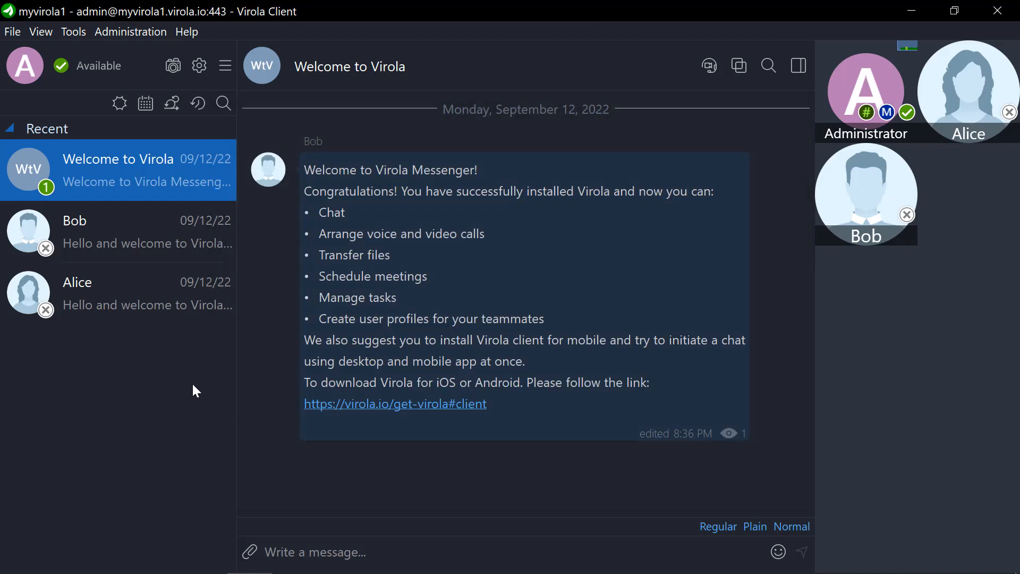
# Step: Create a new private room with the newly created user, finding the account by the start of its username
pyautogui.rightClick(170, 352)
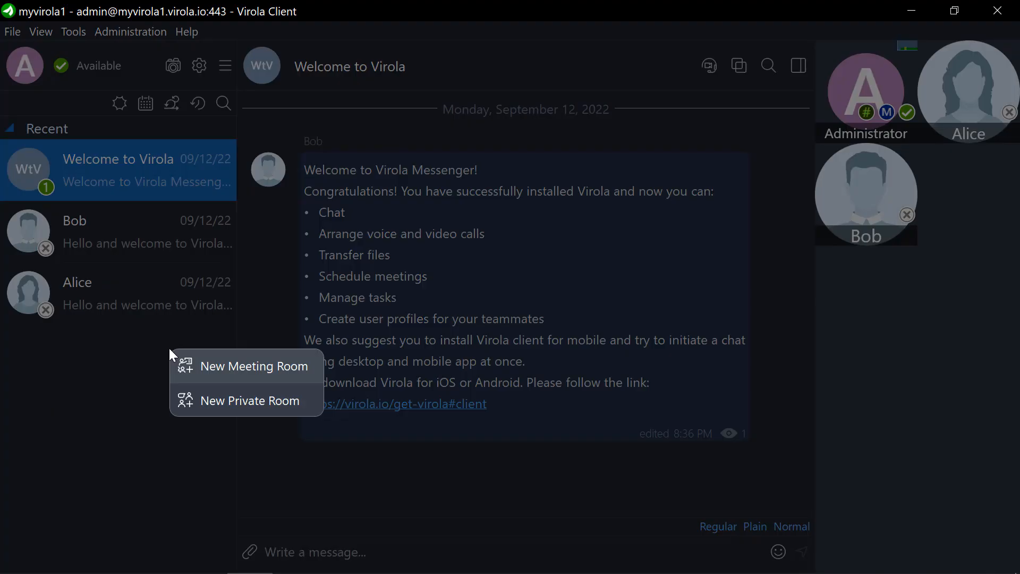
pyautogui.click(216, 401)
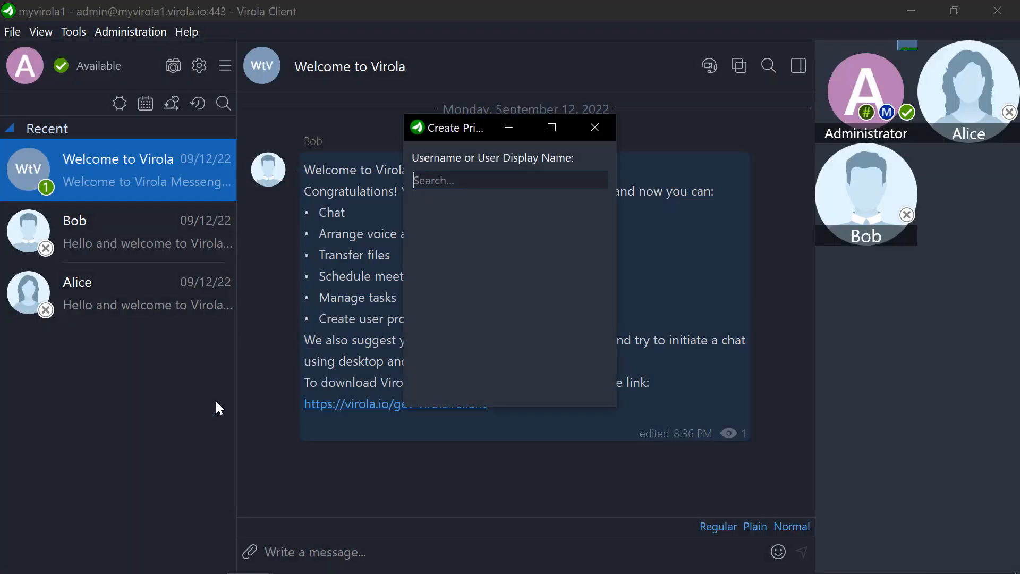
pyautogui.write('mon')
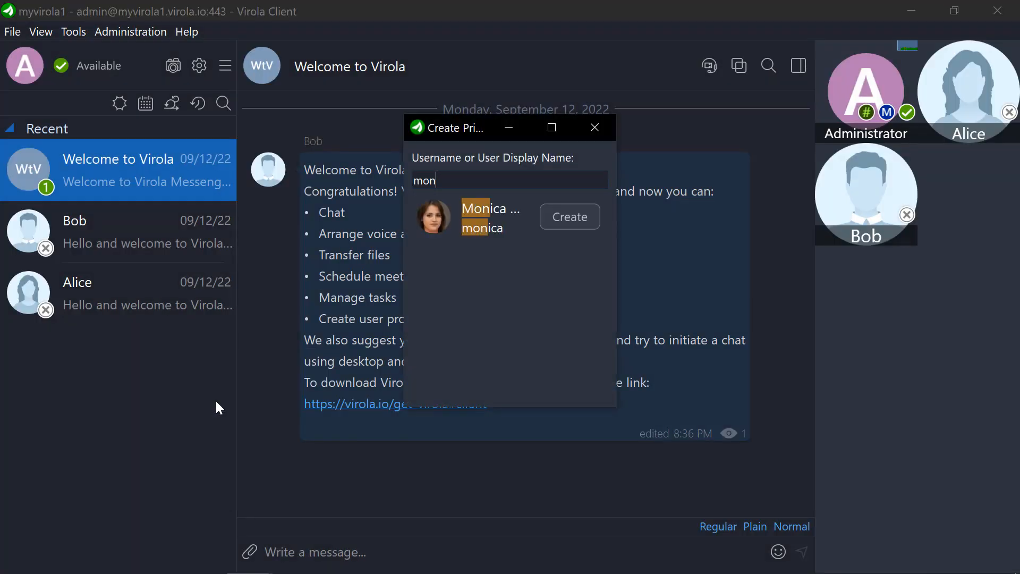
pyautogui.click(576, 219)
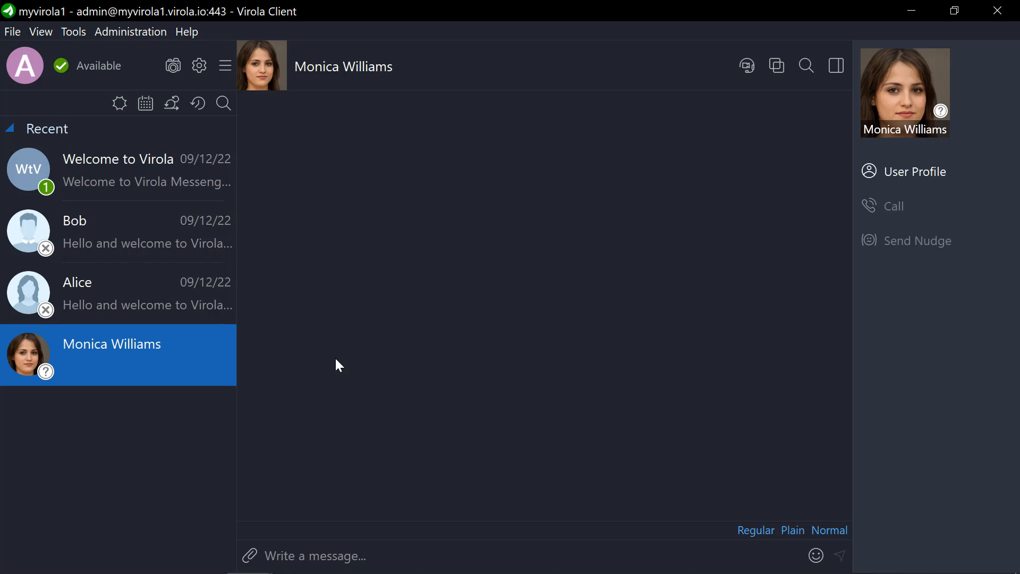
# Step: Review the server permissions for who can create private rooms and meeting rooms, and close them
pyautogui.click(131, 33)
pyautogui.click(141, 79)
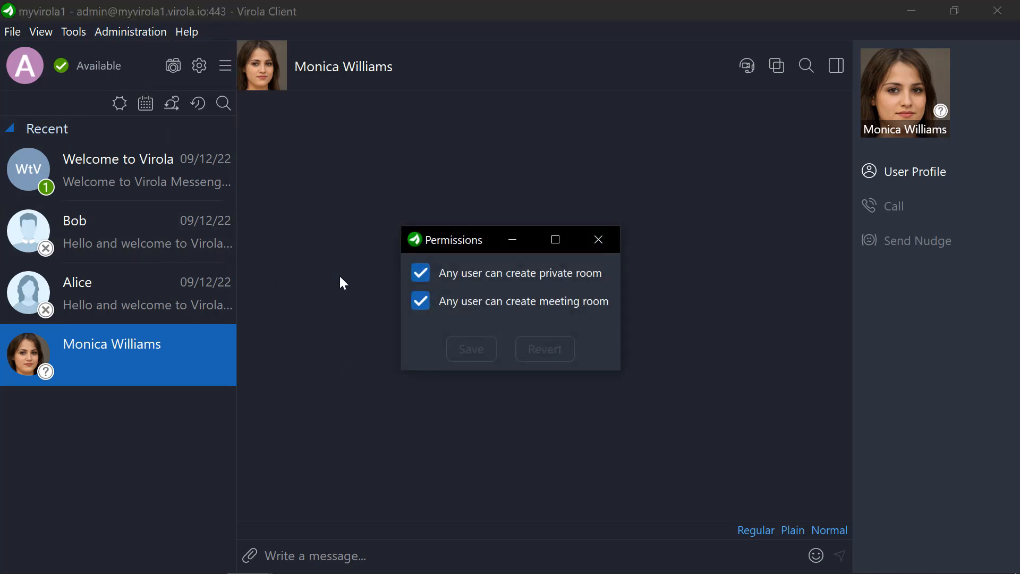
pyautogui.click(598, 242)
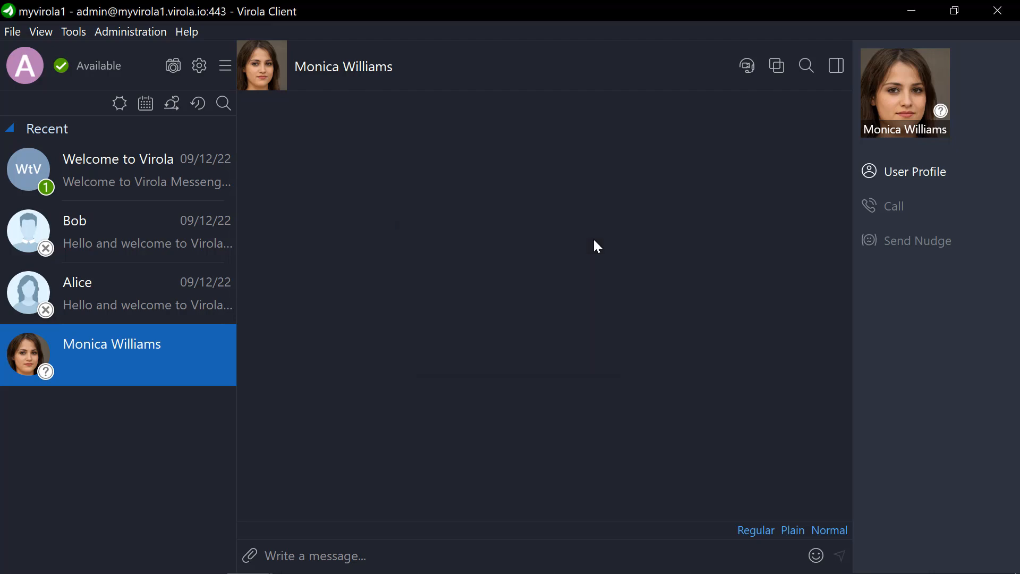
# Step: Create a new meeting room named Marketing and open it from the room list
pyautogui.rightClick(153, 441)
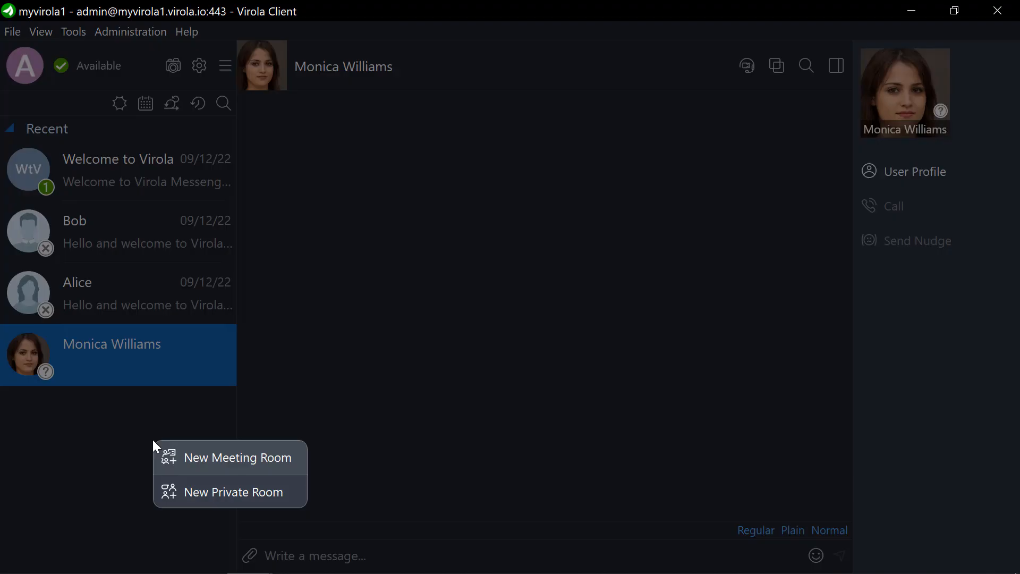
pyautogui.click(198, 460)
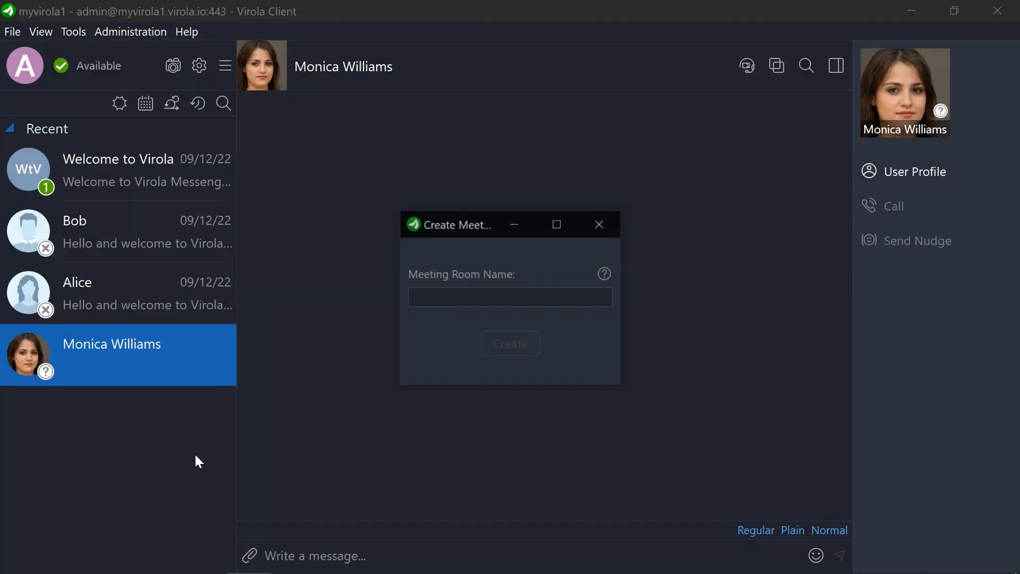
pyautogui.click(420, 297)
pyautogui.write('Marke')
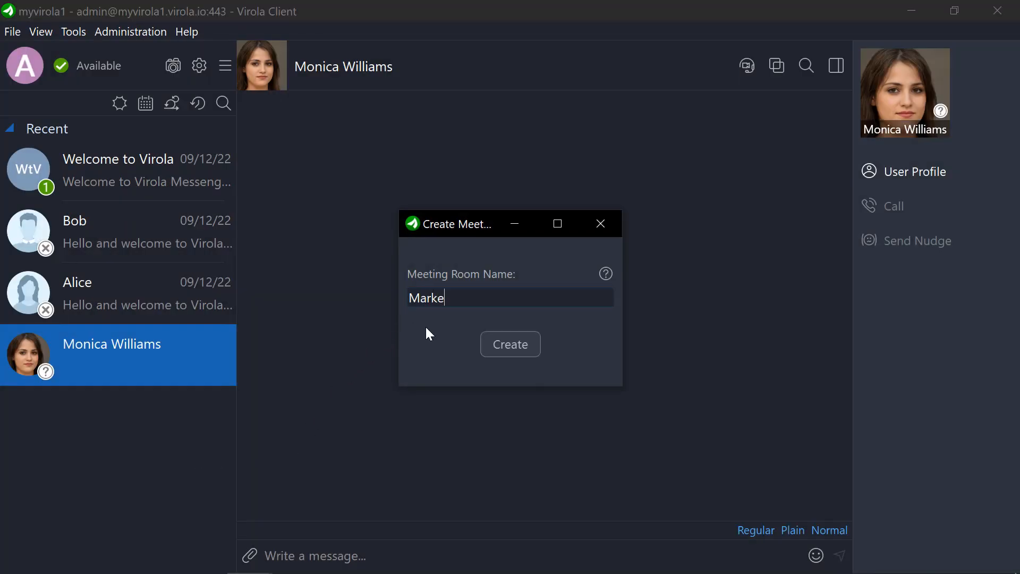
pyautogui.write('ting')
pyautogui.click(491, 346)
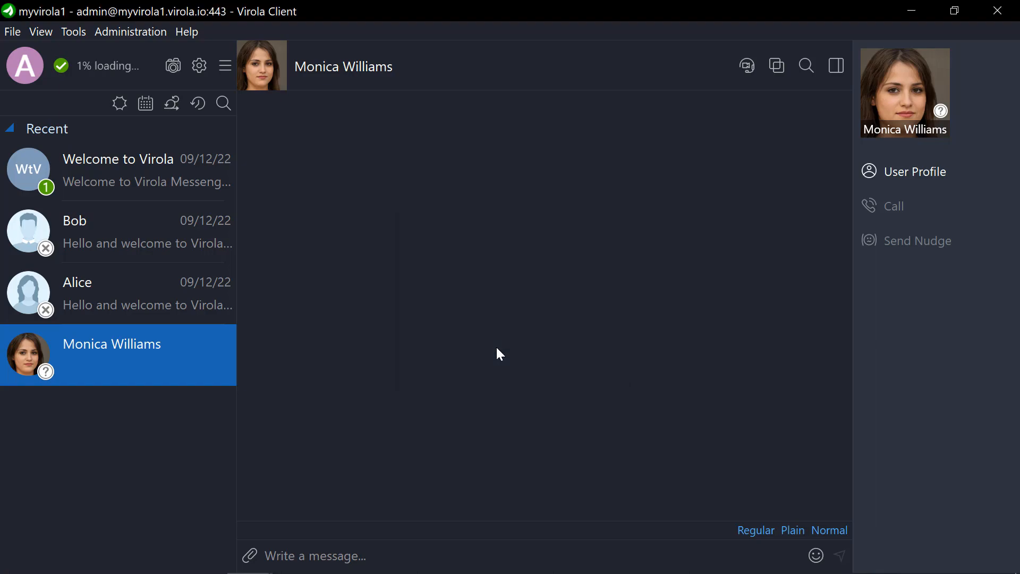
pyautogui.click(183, 413)
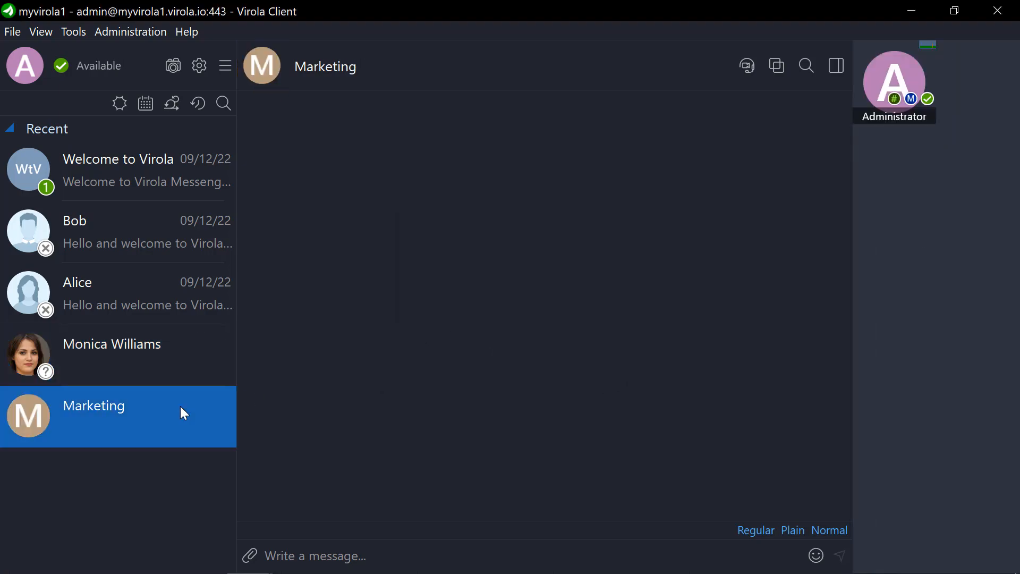
# Step: Add the newly created user, who already has a private room, to the Marketing meeting room and confirm the addition
pyautogui.rightClick(182, 410)
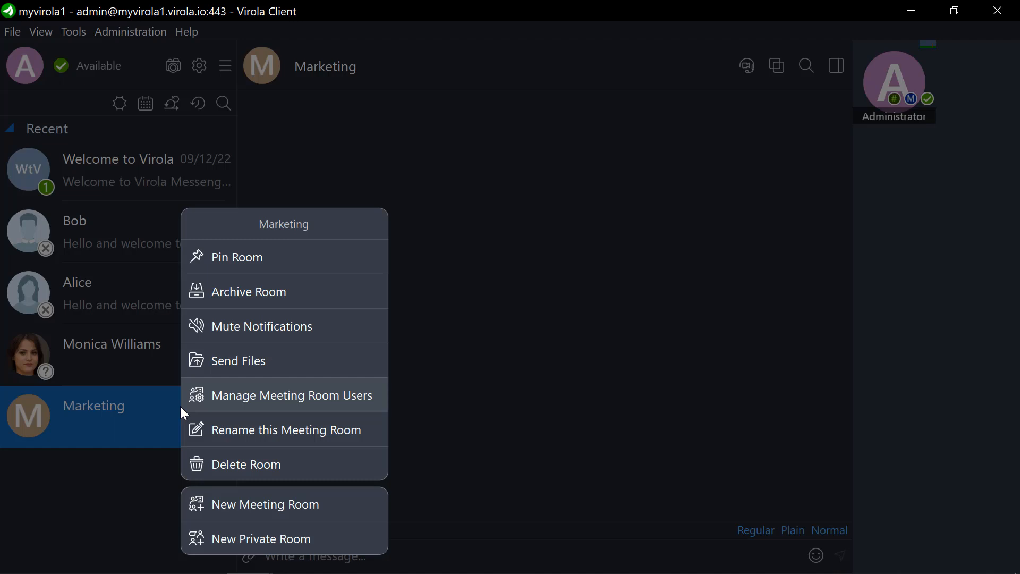
pyautogui.click(240, 398)
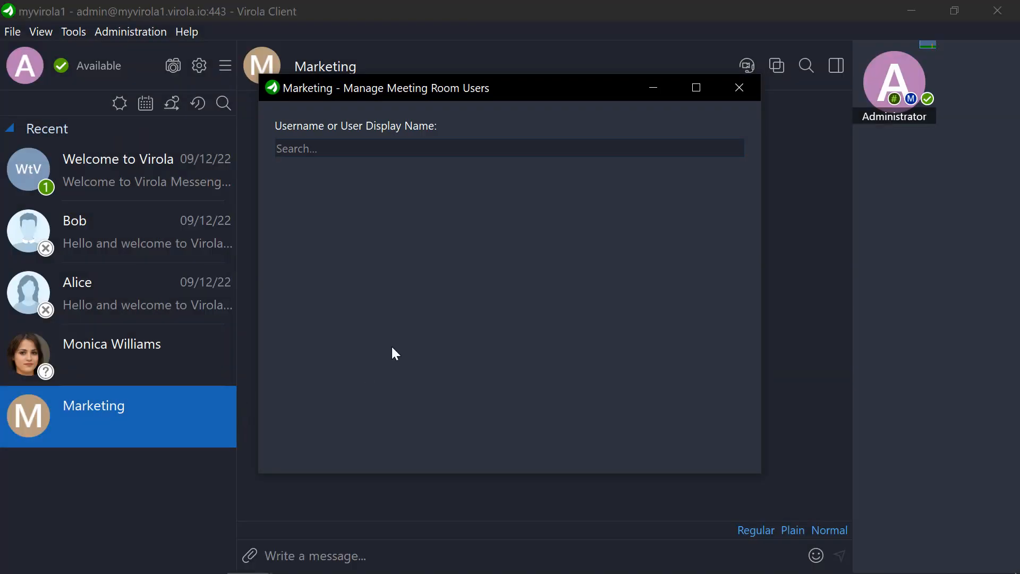
pyautogui.write('mon')
pyautogui.click(719, 184)
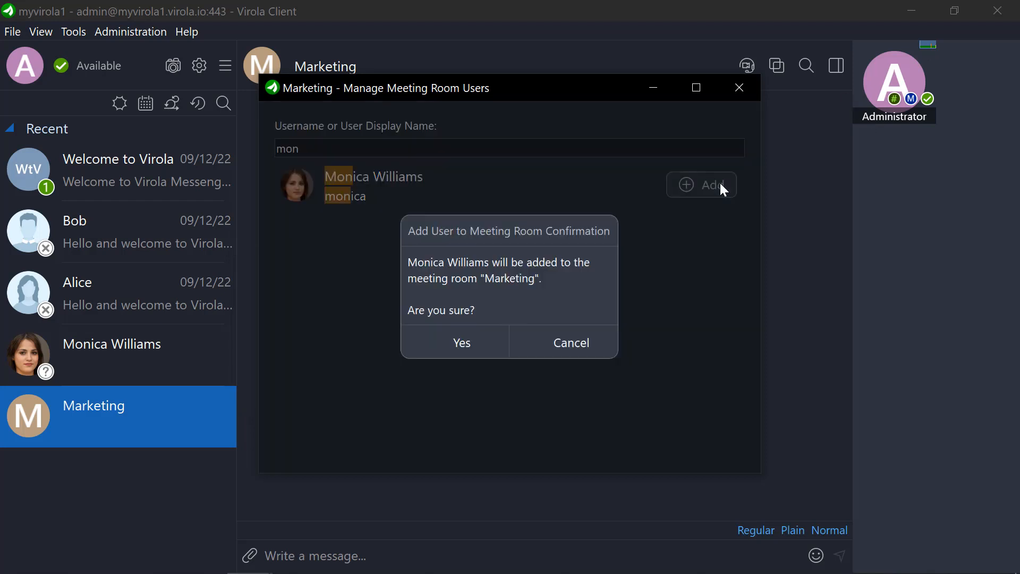
pyautogui.click(490, 347)
# Step: Search by name for the second employee, add that user to the Marketing meeting room, and close the room's user management
pyautogui.moveTo(332, 152); pyautogui.dragTo(271, 152)
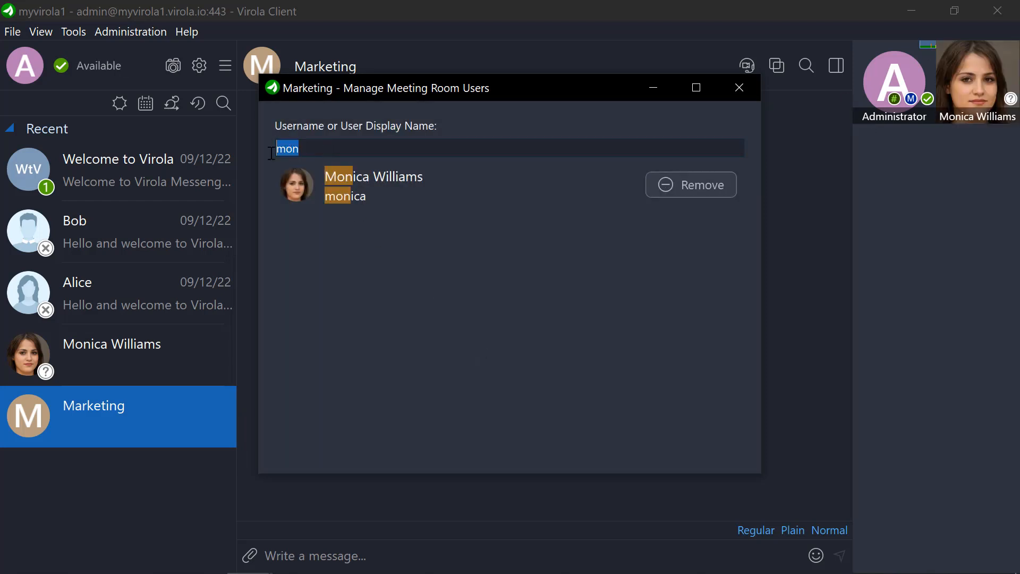
pyautogui.write('jame')
pyautogui.click(720, 184)
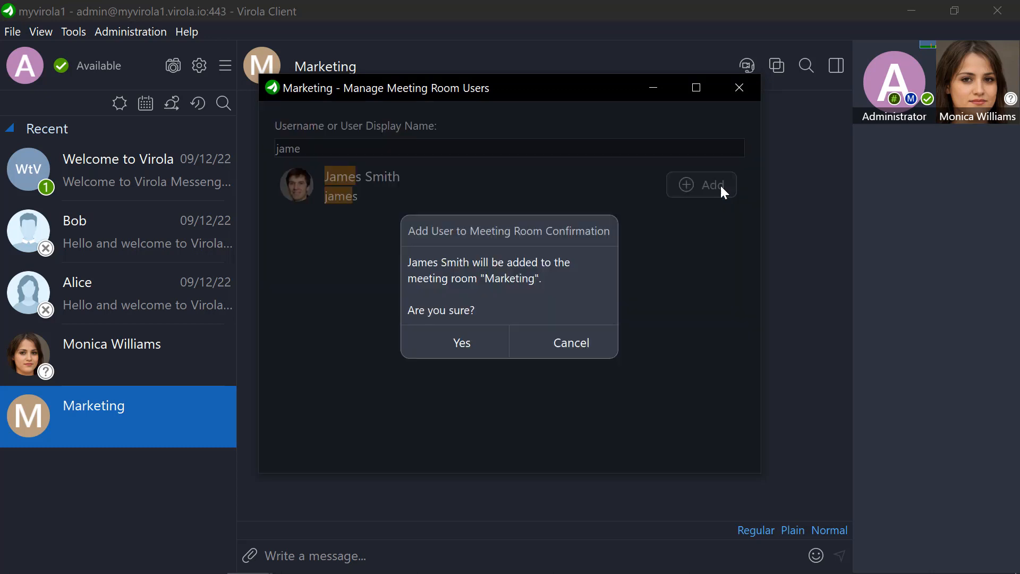
pyautogui.click(465, 346)
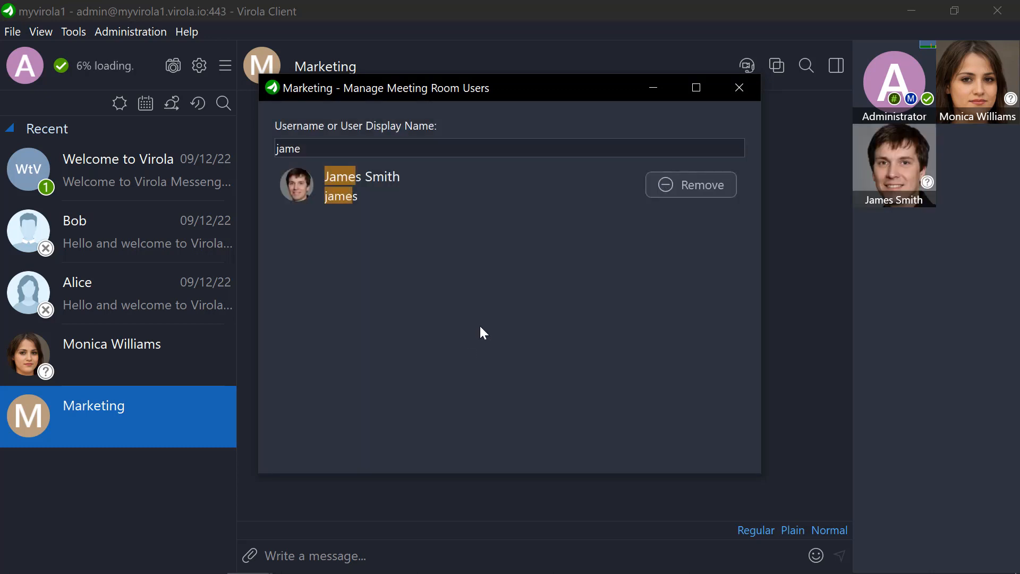
pyautogui.click(737, 89)
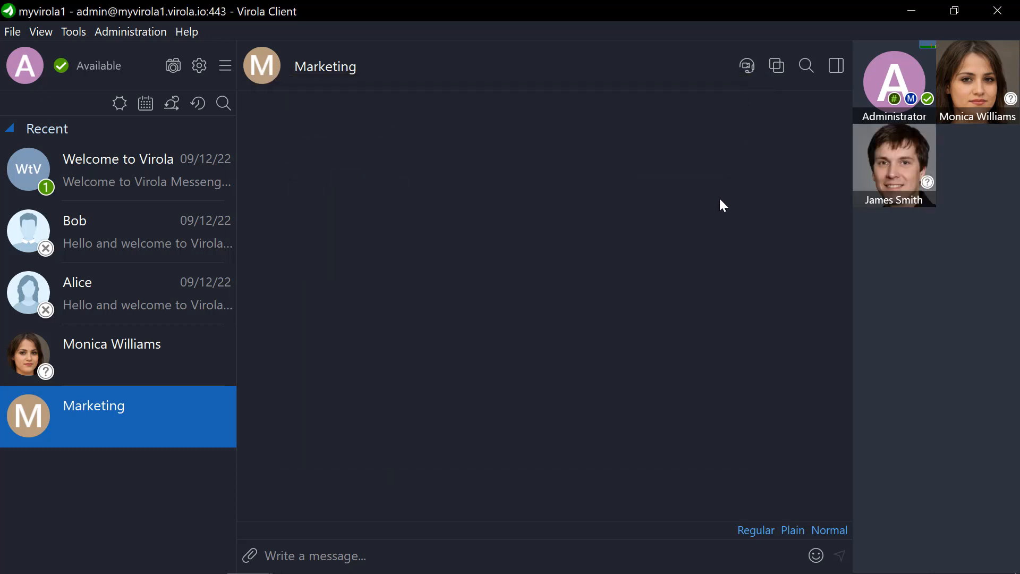